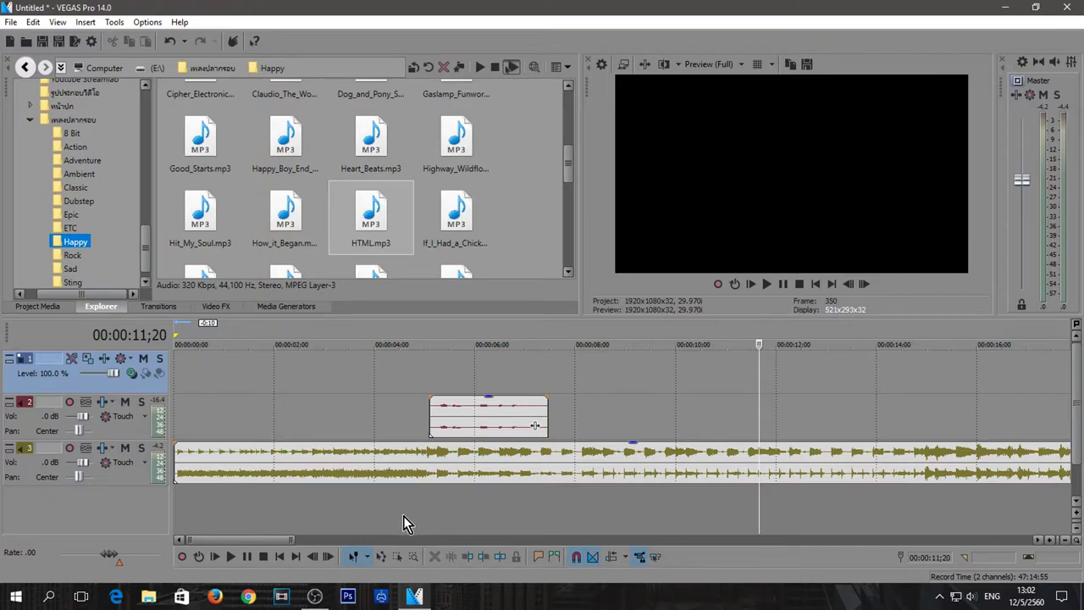
pyautogui.click(491, 433)
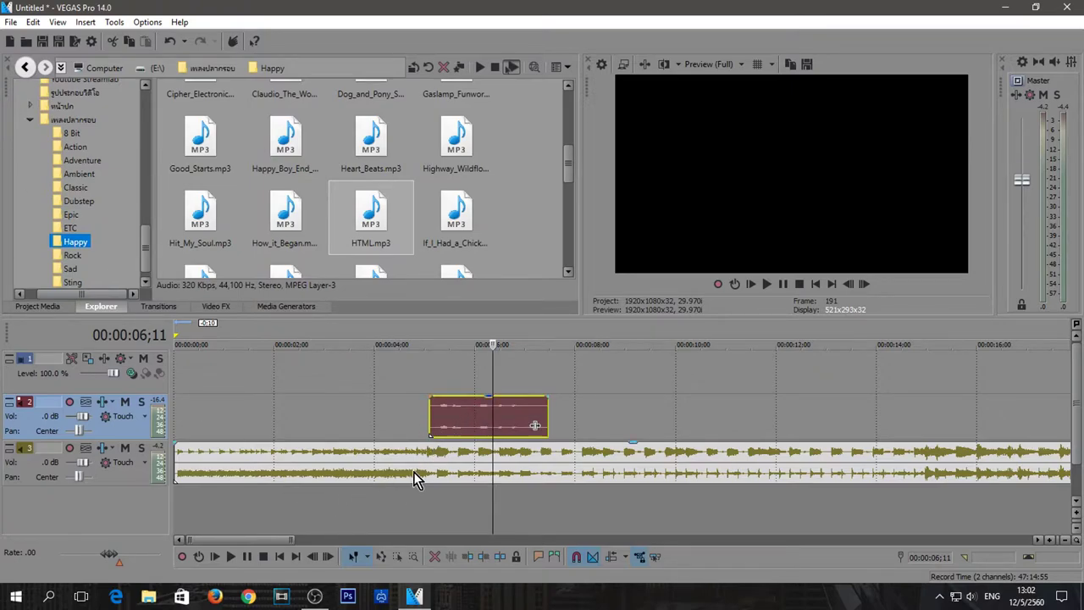
pyautogui.click(506, 424)
pyautogui.click(452, 422)
pyautogui.click(466, 479)
pyautogui.click(457, 420)
pyautogui.click(430, 415)
pyautogui.click(423, 456)
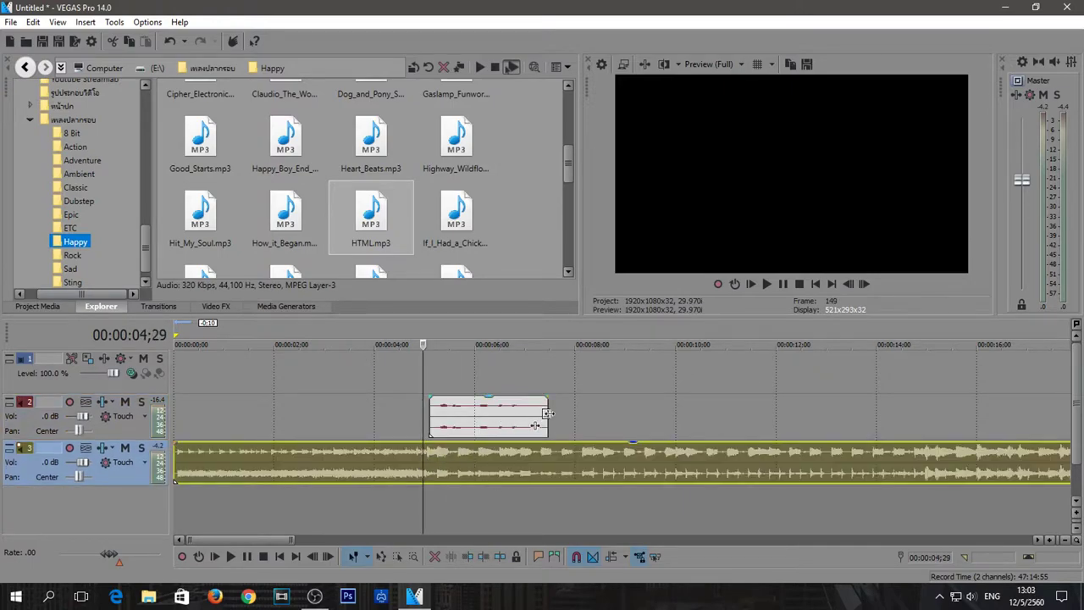
# - Split the music event on track 3 at the start and end of the voice clip, and lower the middle piece's volume
pyautogui.click(416, 453)
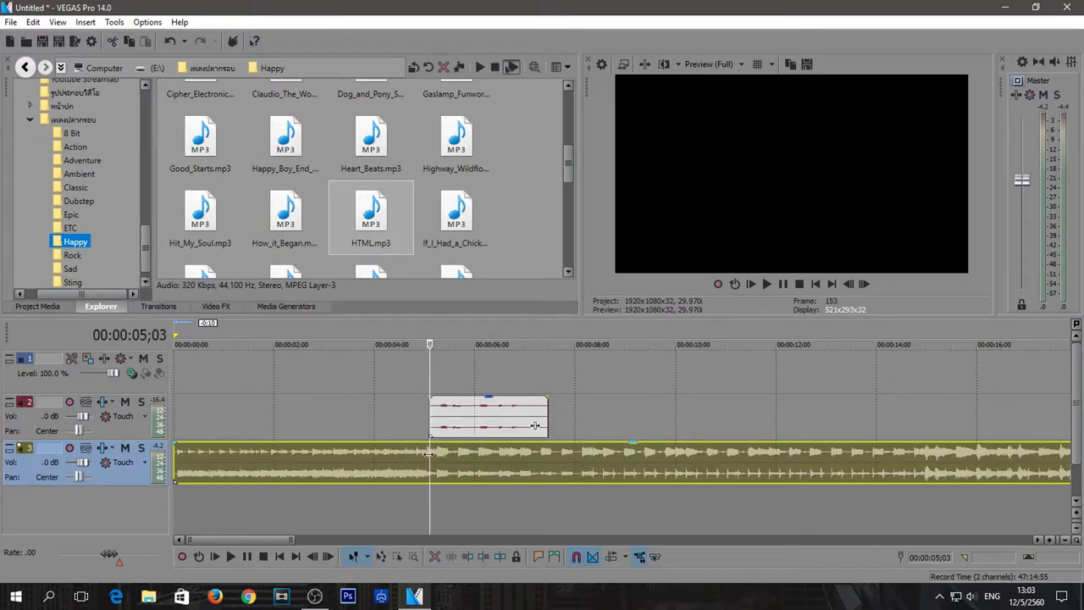
pyautogui.press('s')
pyautogui.click(545, 459)
pyautogui.press('s')
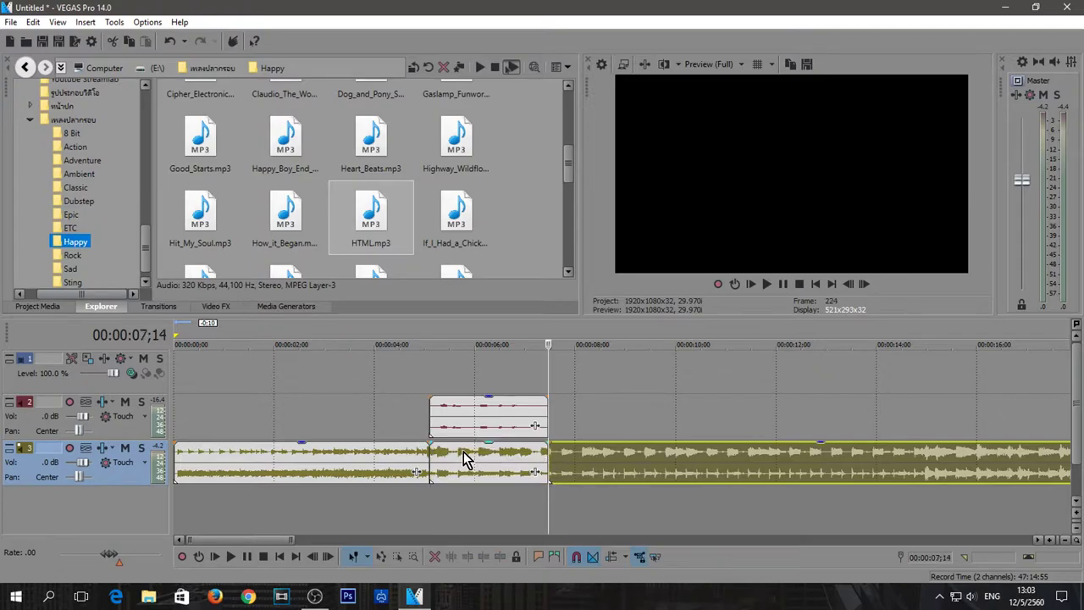
pyautogui.click(492, 449)
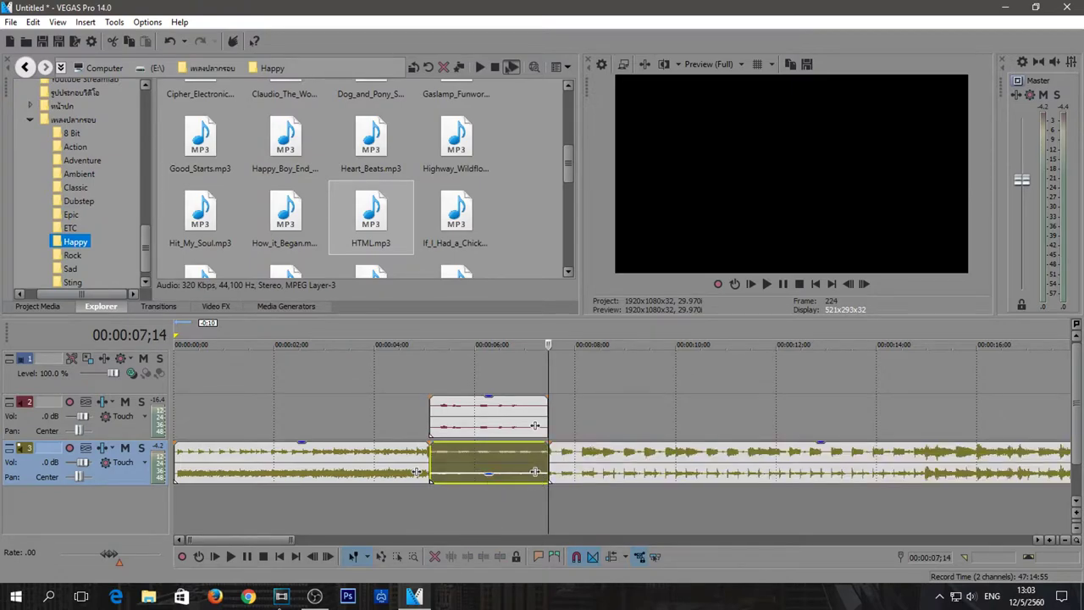
# - Play the music from 00:00:03;29 through the lowered section, and undo the splits and the volume change
pyautogui.click(381, 471)
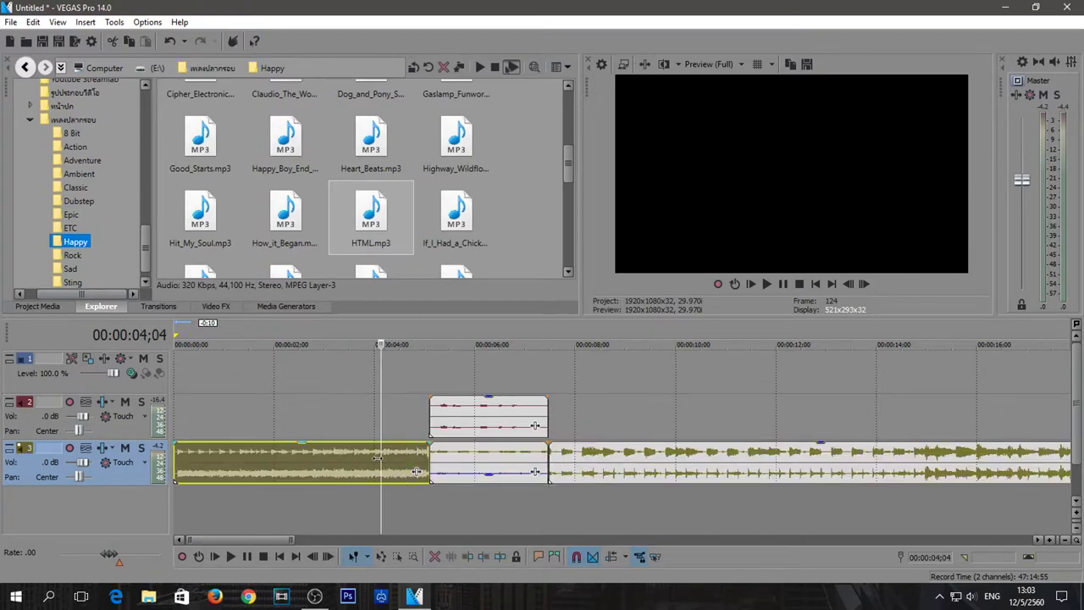
pyautogui.click(373, 456)
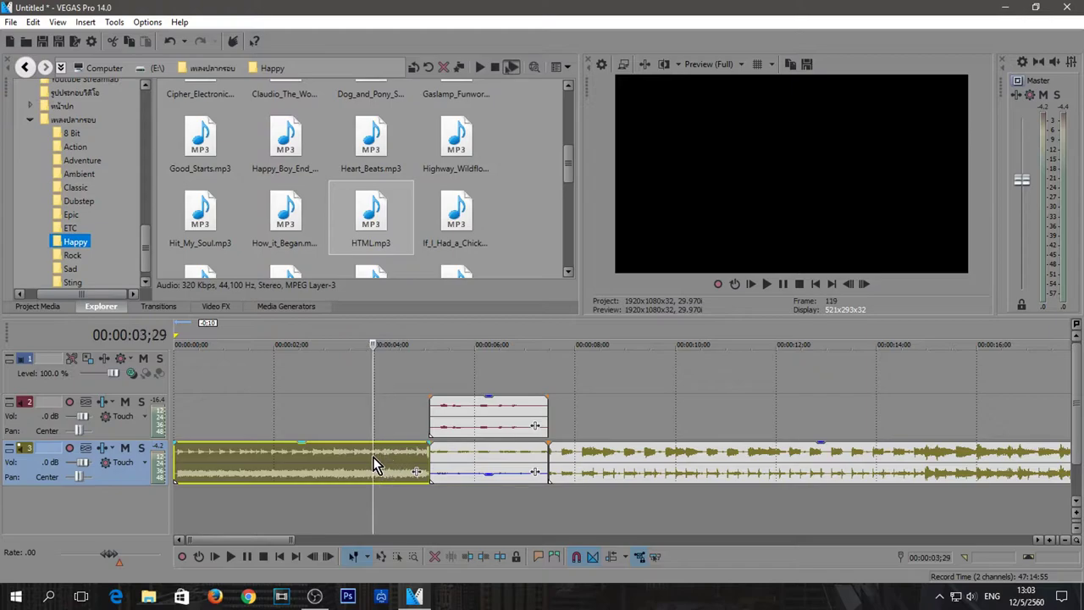
pyautogui.press('space')
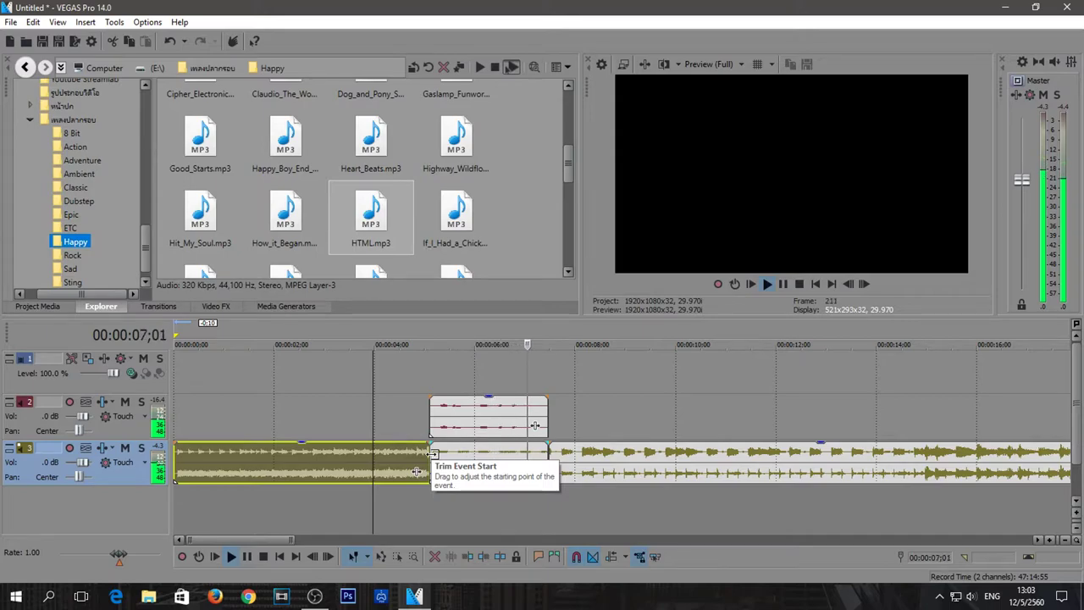
pyautogui.press('space')
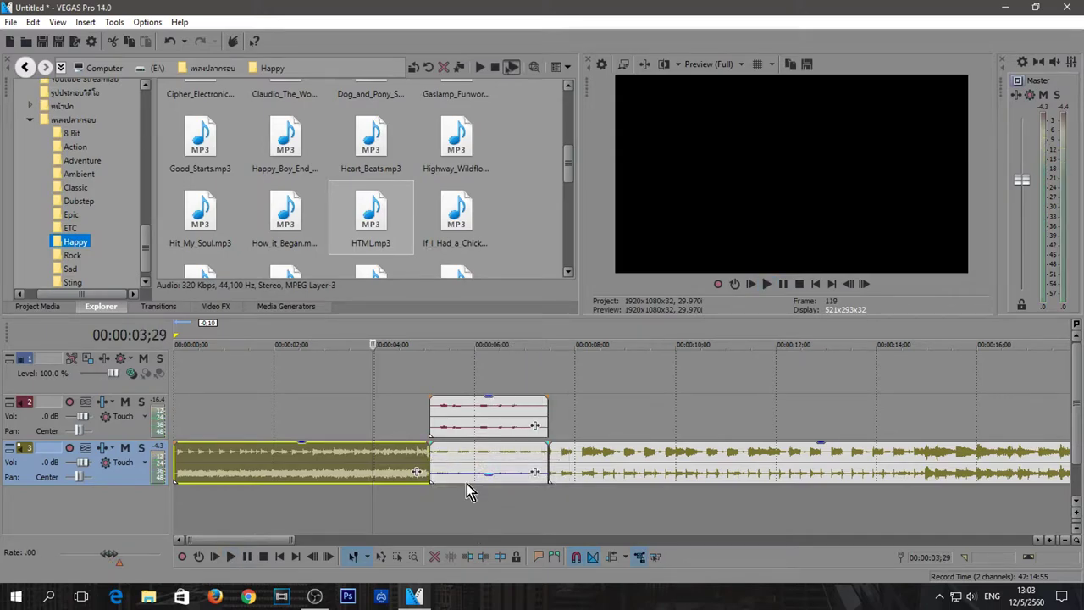
pyautogui.hotkey('ctrl', 'z')
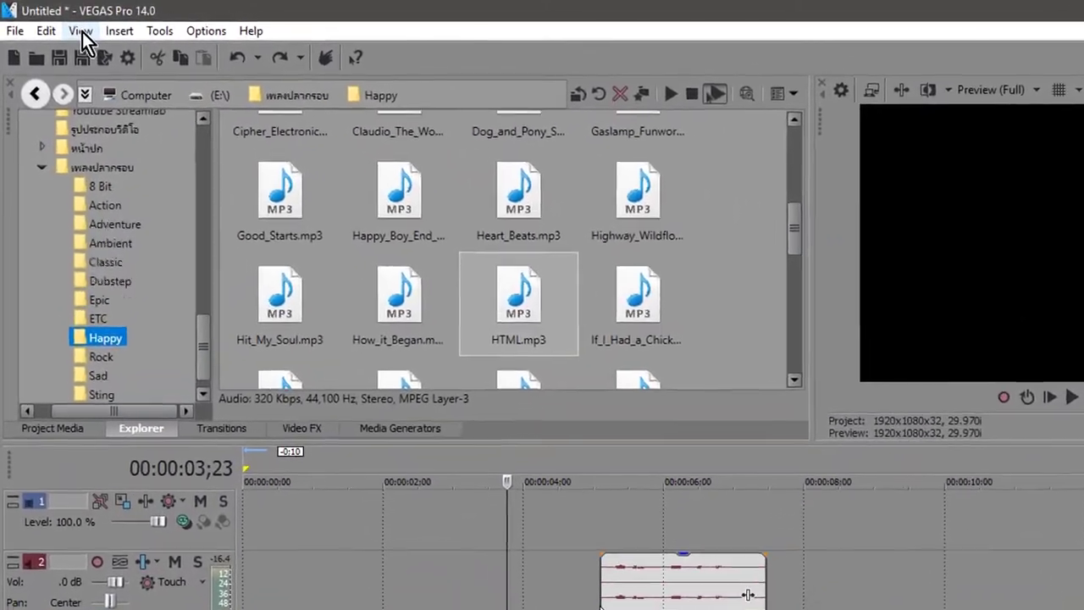
# - Turn on Show Envelopes and insert a Volume envelope on audio track 3
pyautogui.click(81, 32)
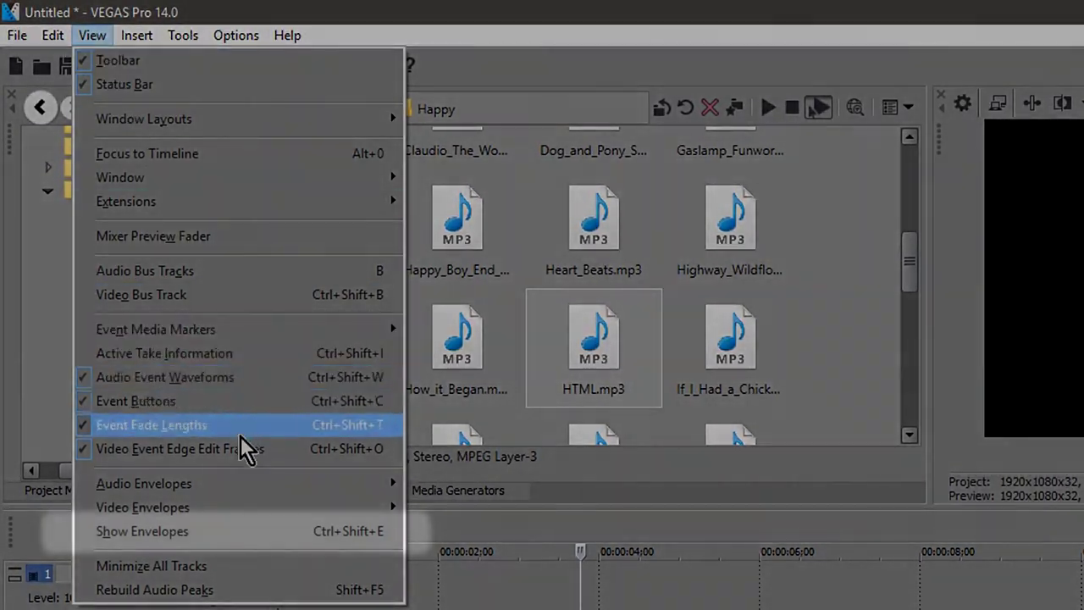
pyautogui.click(245, 531)
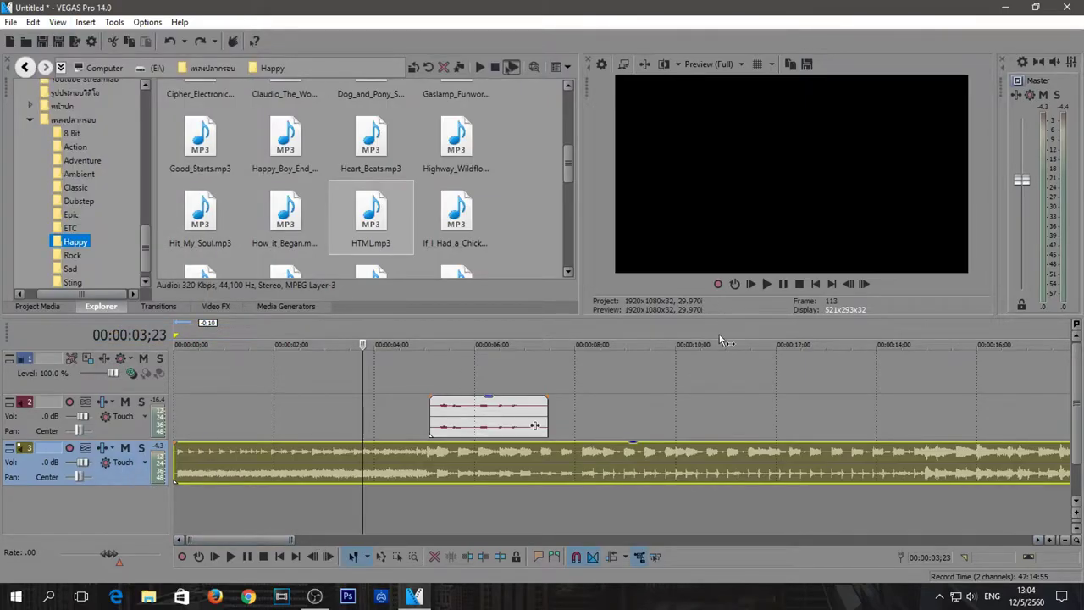
pyautogui.rightClick(132, 472)
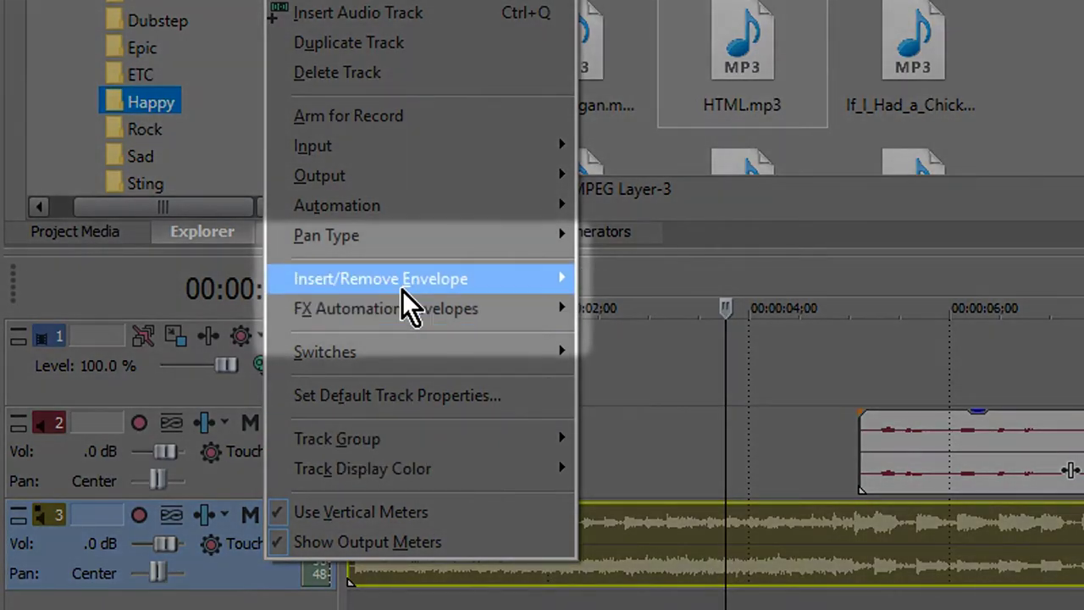
pyautogui.moveTo(437, 282)
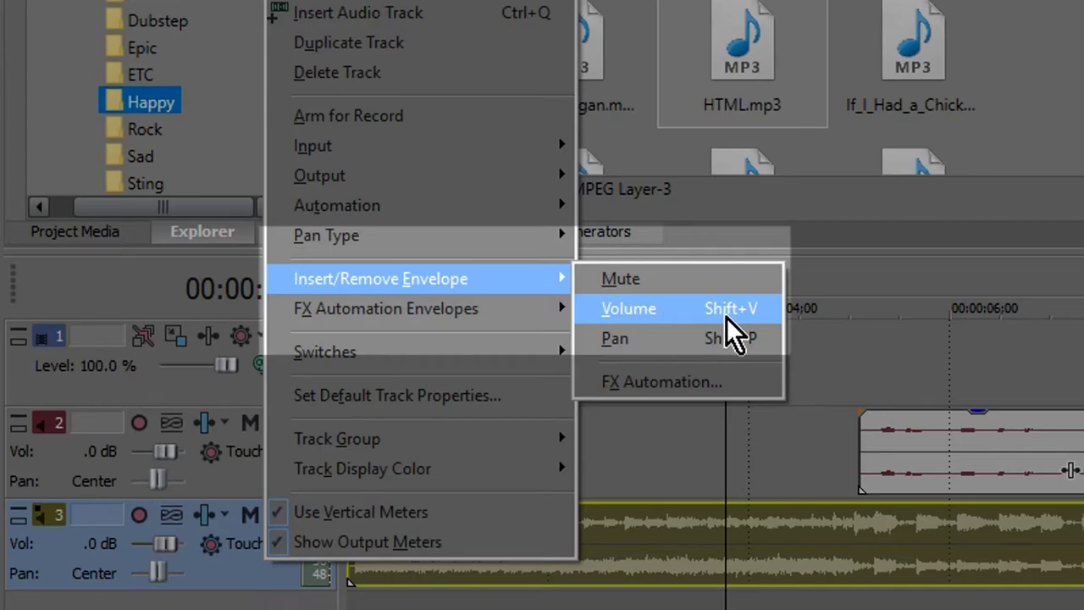
pyautogui.click(665, 310)
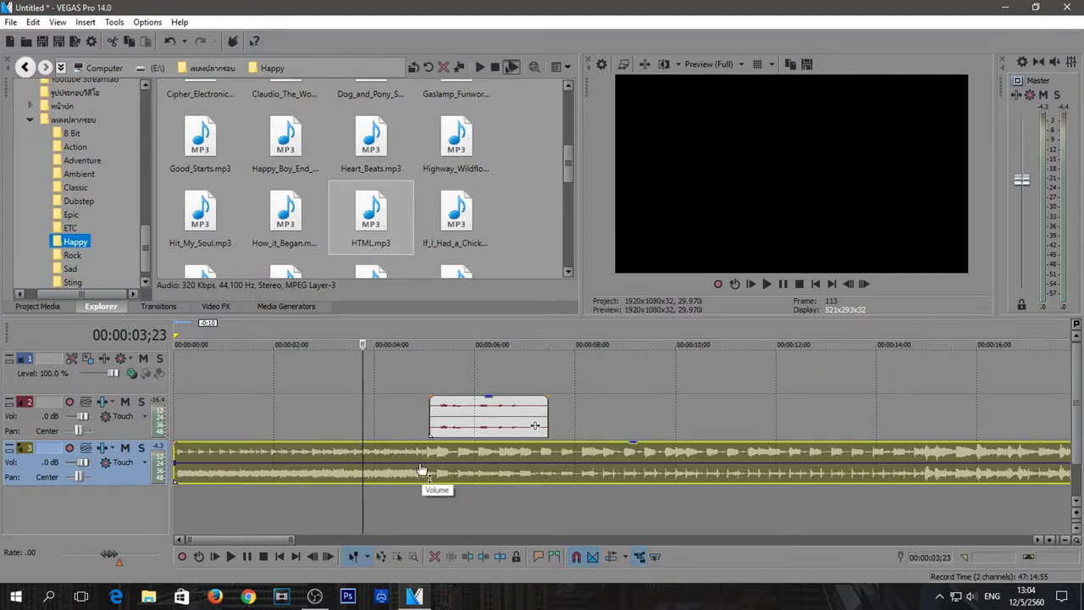
# - Toggle the envelope display off and back on, checking track 3's inserted envelope types in between
pyautogui.moveTo(213, 538); pyautogui.dragTo(1010, 541)
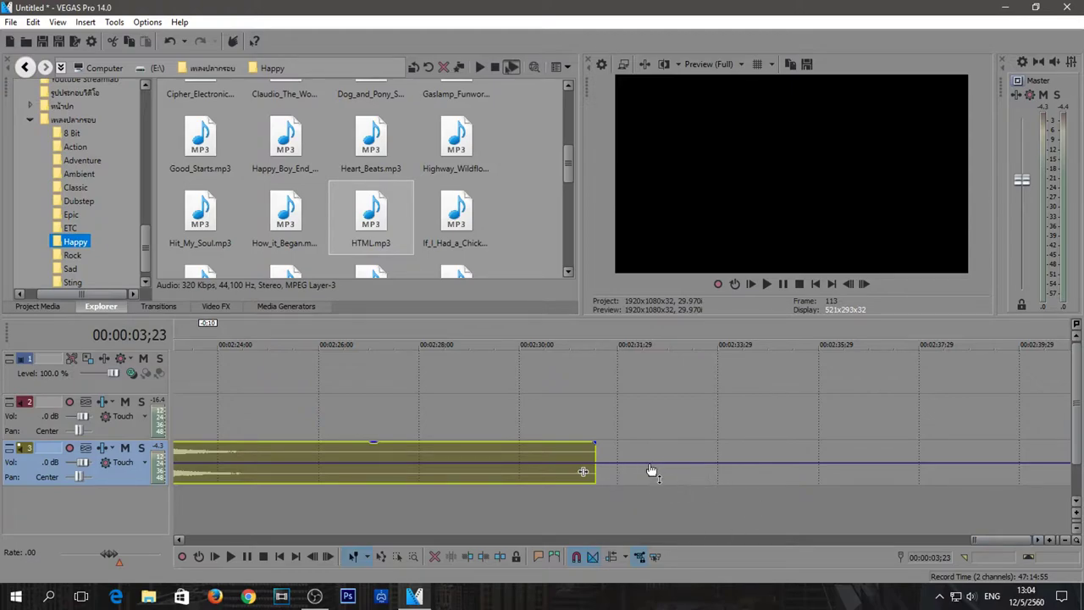
pyautogui.click(57, 22)
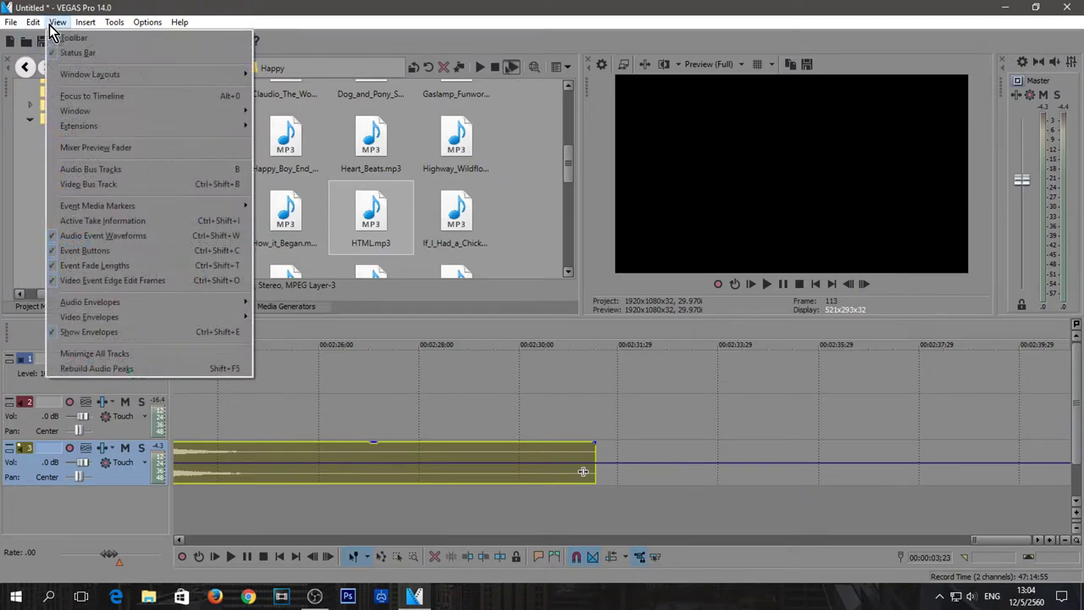
pyautogui.click(121, 333)
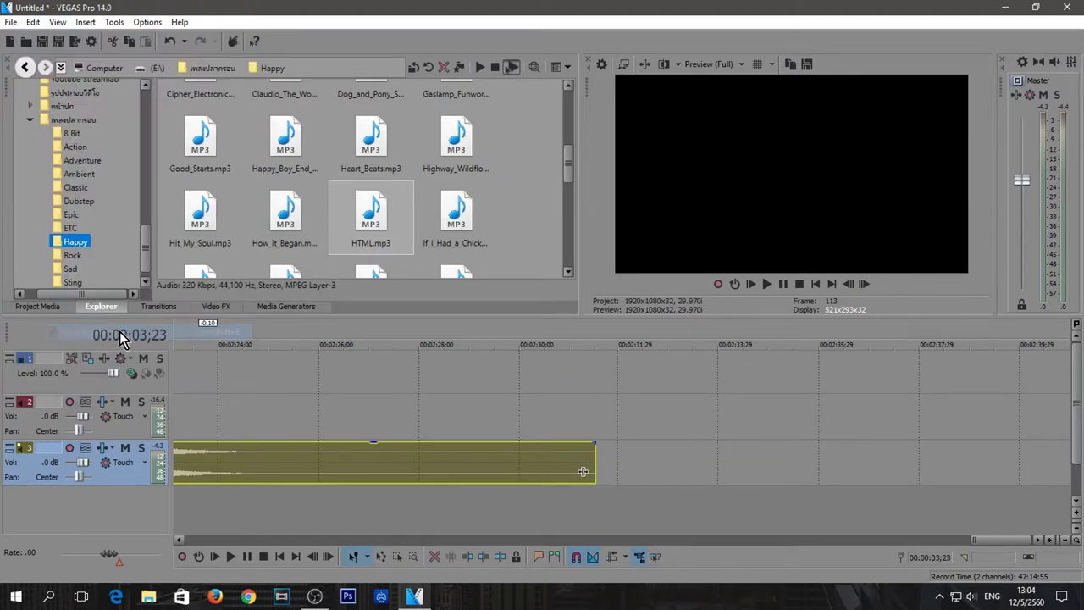
pyautogui.rightClick(108, 480)
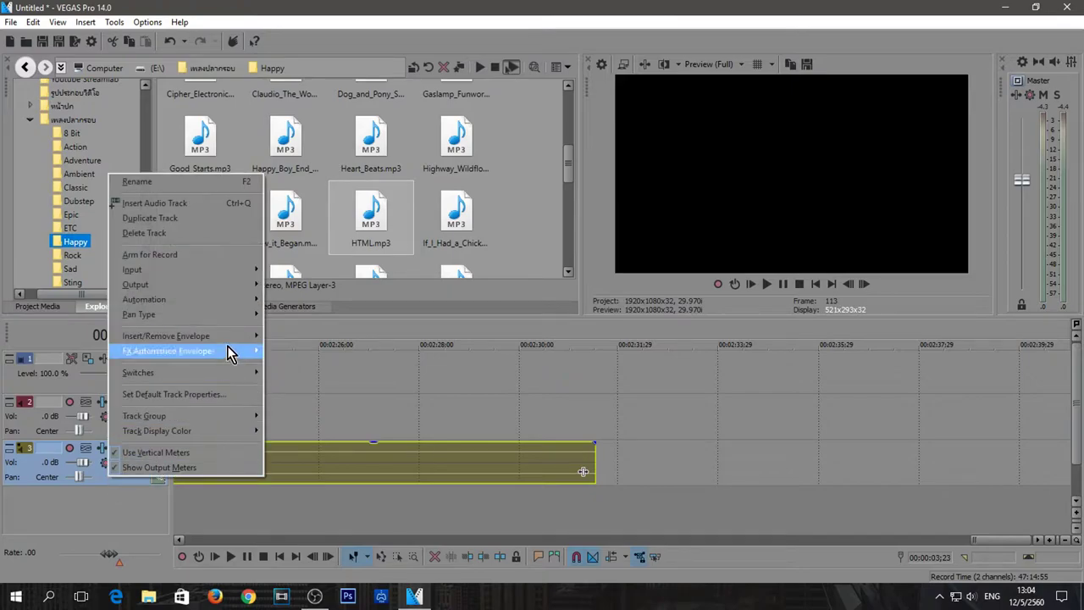
pyautogui.moveTo(237, 337)
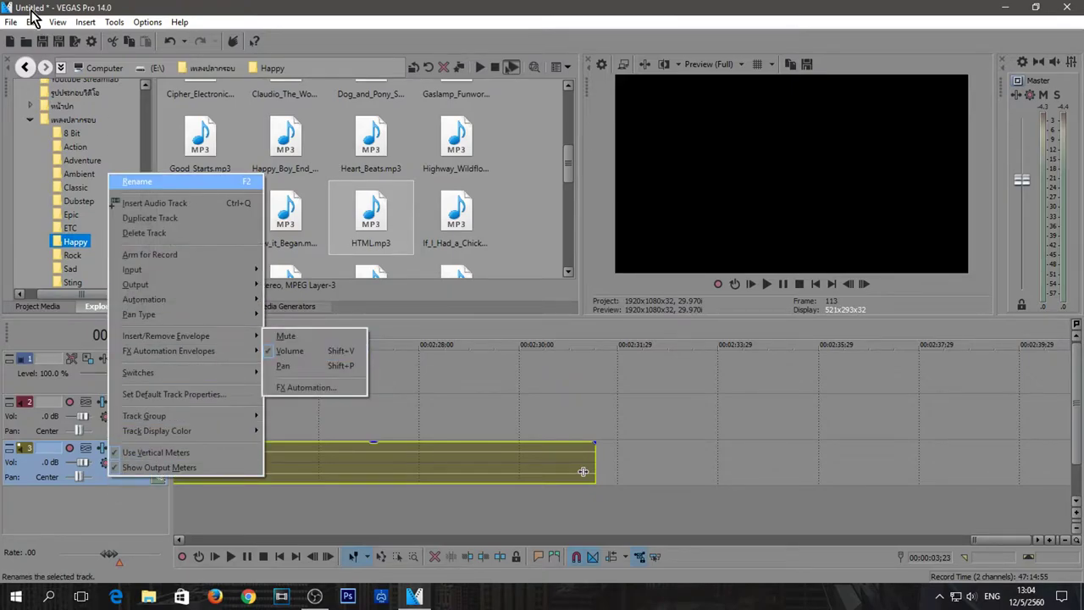
pyautogui.click(58, 22)
pyautogui.click(124, 331)
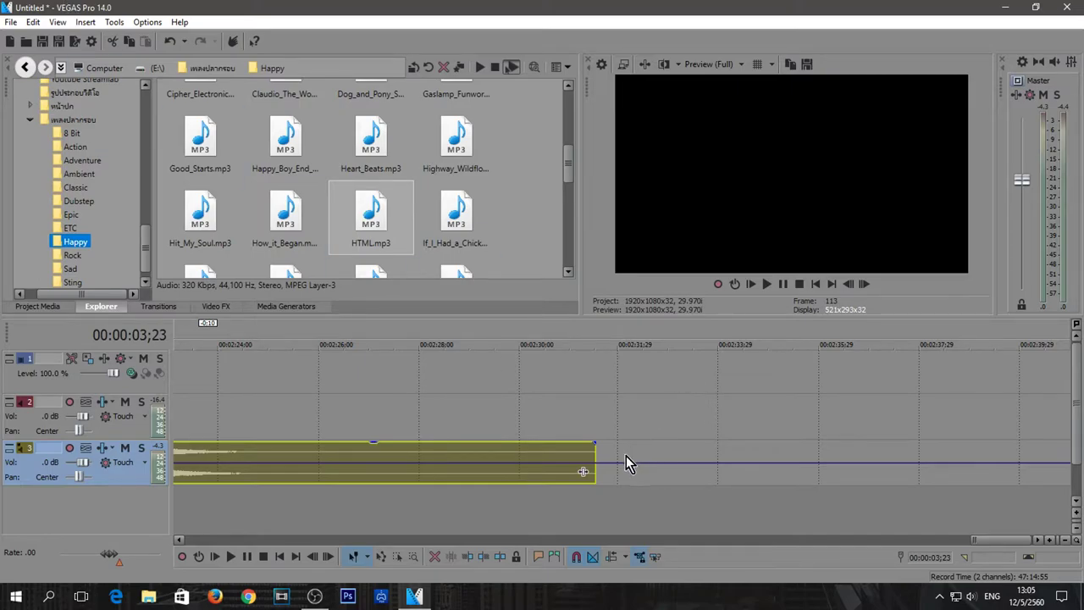
pyautogui.click(58, 22)
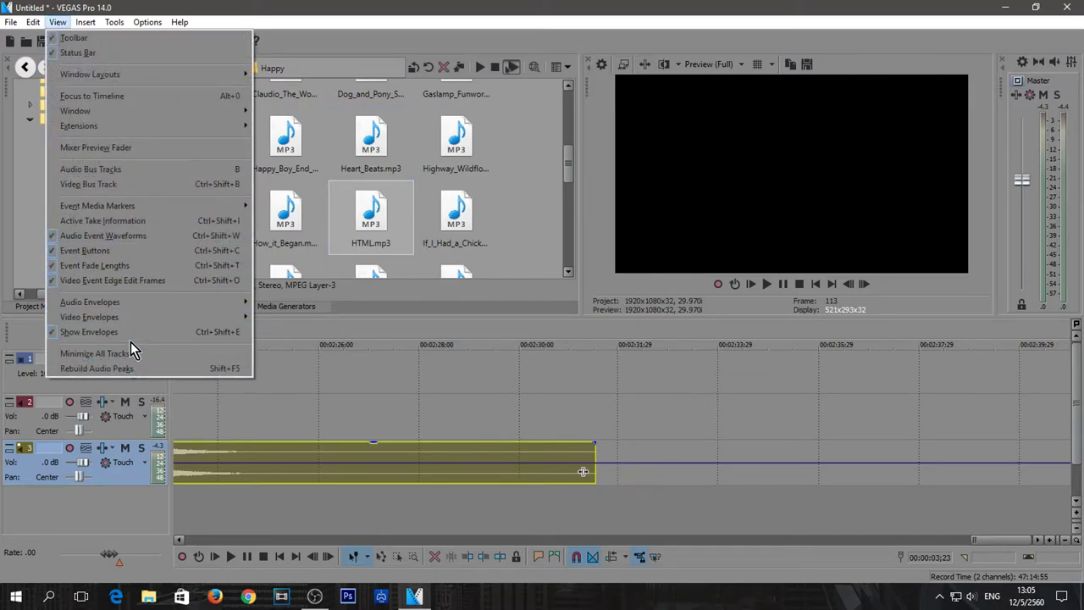
pyautogui.click(999, 543)
pyautogui.moveTo(999, 543); pyautogui.dragTo(257, 458)
# - Position the playhead at 00:00:04;05 on the music track, shortly before the voice clip begins
pyautogui.click(241, 450)
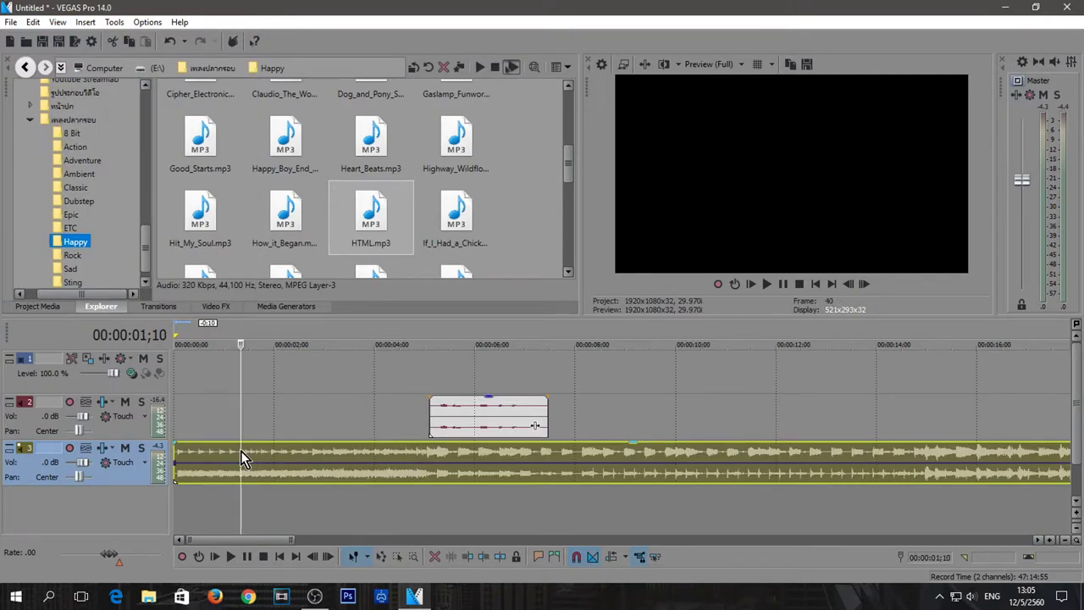
pyautogui.click(407, 451)
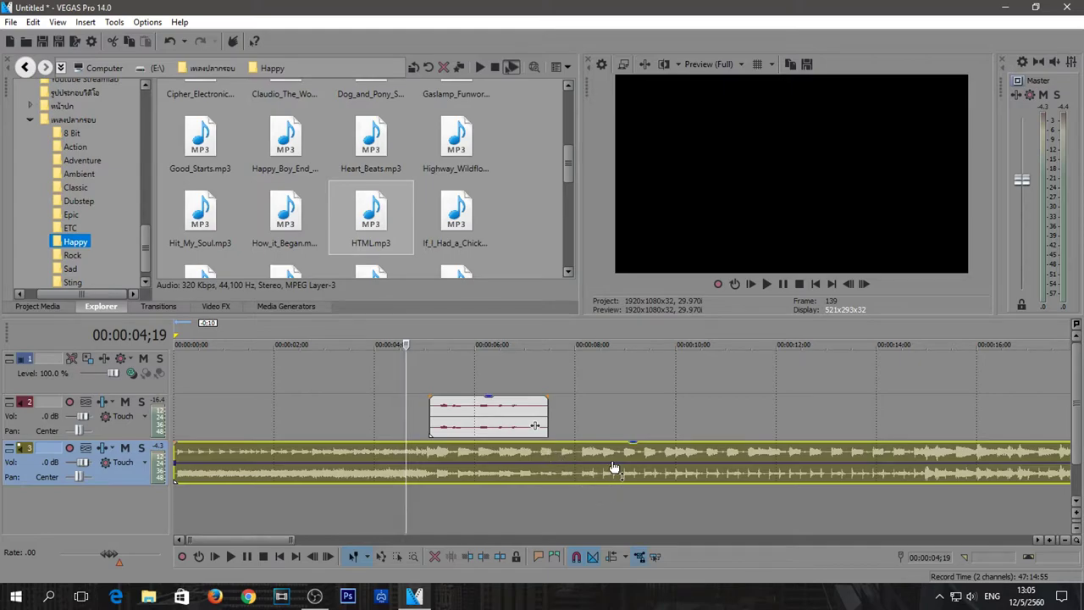
pyautogui.press('Left')
pyautogui.press('Left')
pyautogui.press('Left')
pyautogui.press('Left')
pyautogui.press('Left')
pyautogui.press('Left')
pyautogui.press('Left')
pyautogui.press('Left')
pyautogui.press('Left')
pyautogui.press('Left')
pyautogui.press('Left')
pyautogui.press('Left')
pyautogui.press('Left')
pyautogui.press('Left')
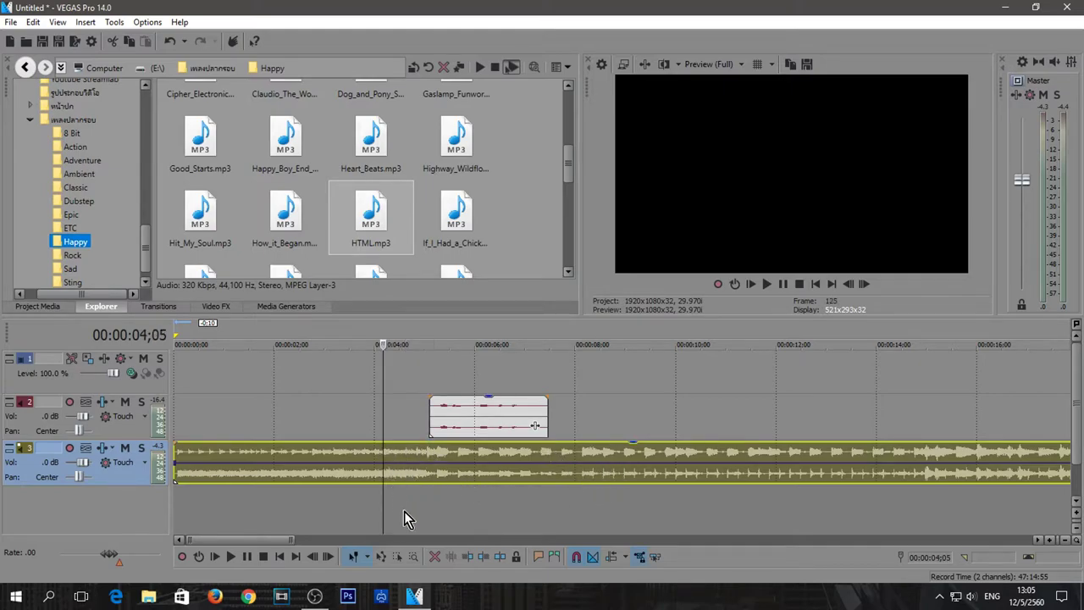
# - Add four points to track 3's volume envelope: two just before the voice clip, one at its end and one shortly after it
pyautogui.rightClick(391, 467)
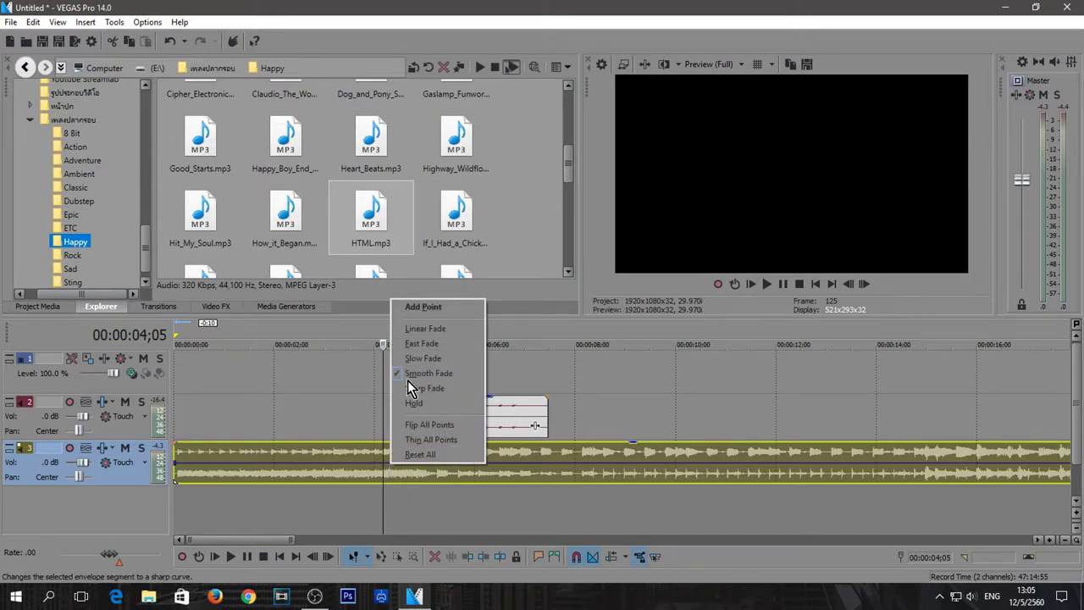
pyautogui.click(421, 312)
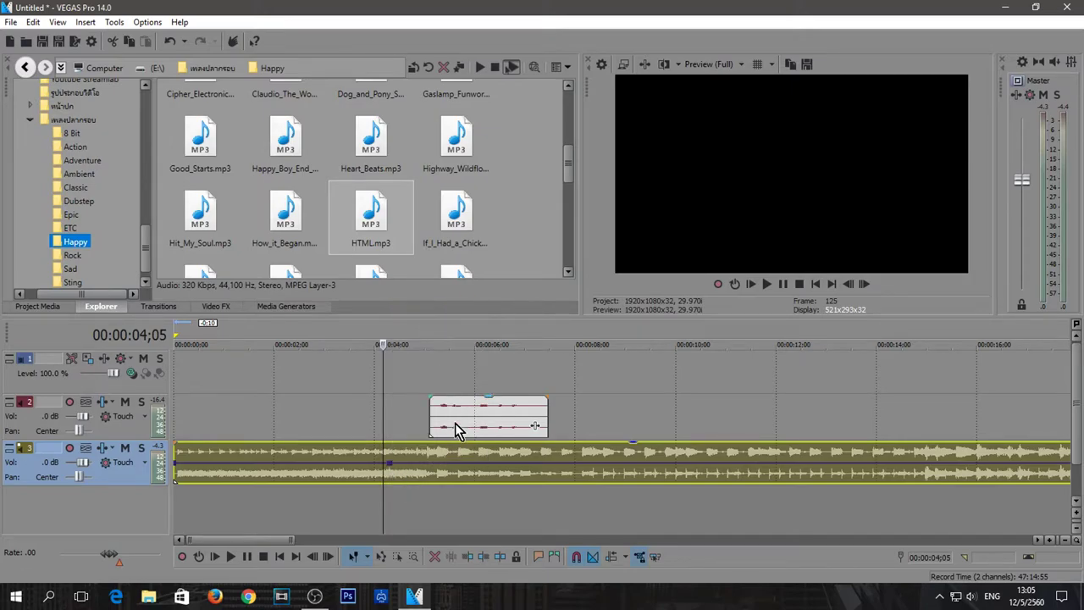
pyautogui.rightClick(425, 464)
pyautogui.click(450, 308)
pyautogui.rightClick(549, 463)
pyautogui.click(570, 309)
pyautogui.rightClick(567, 465)
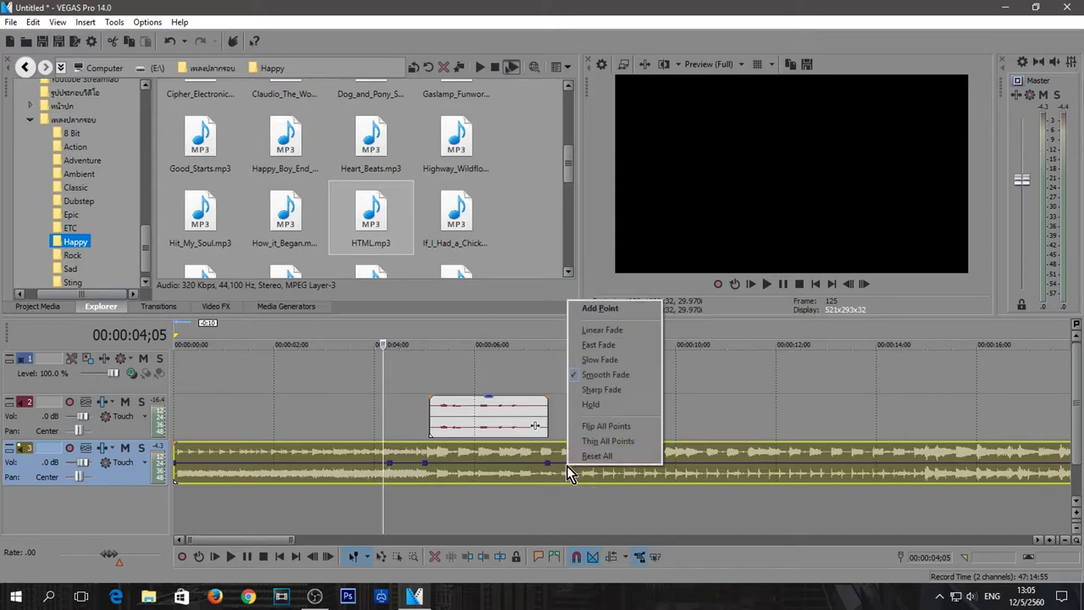
pyautogui.click(602, 311)
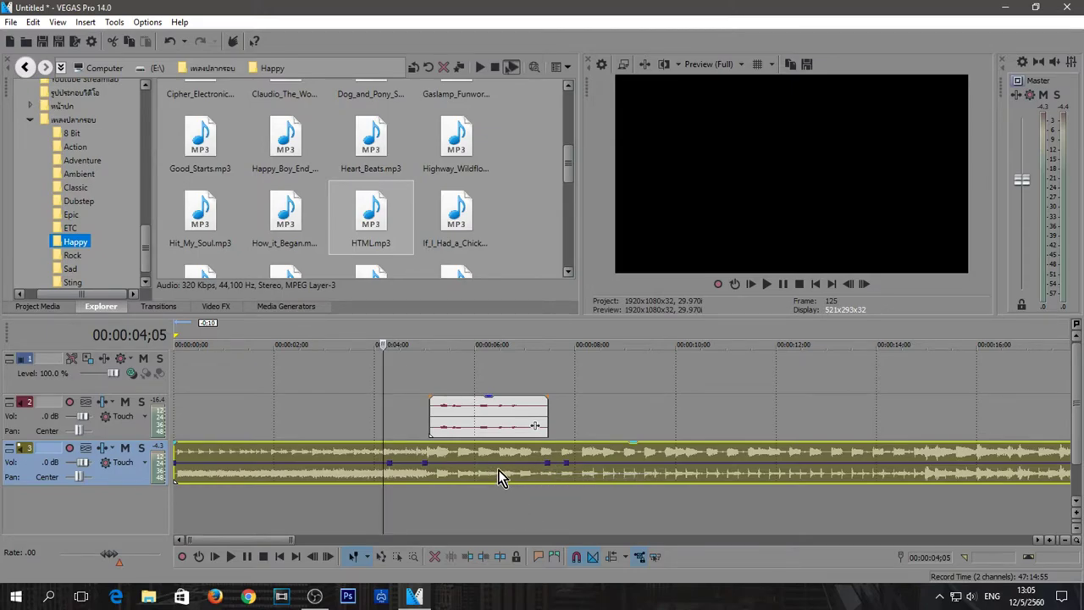
# - Lower the envelope segment between the two inner points, and shift the last two points earlier so the music's rise finishes at the voice clip's end
pyautogui.moveTo(482, 464); pyautogui.dragTo(507, 471)
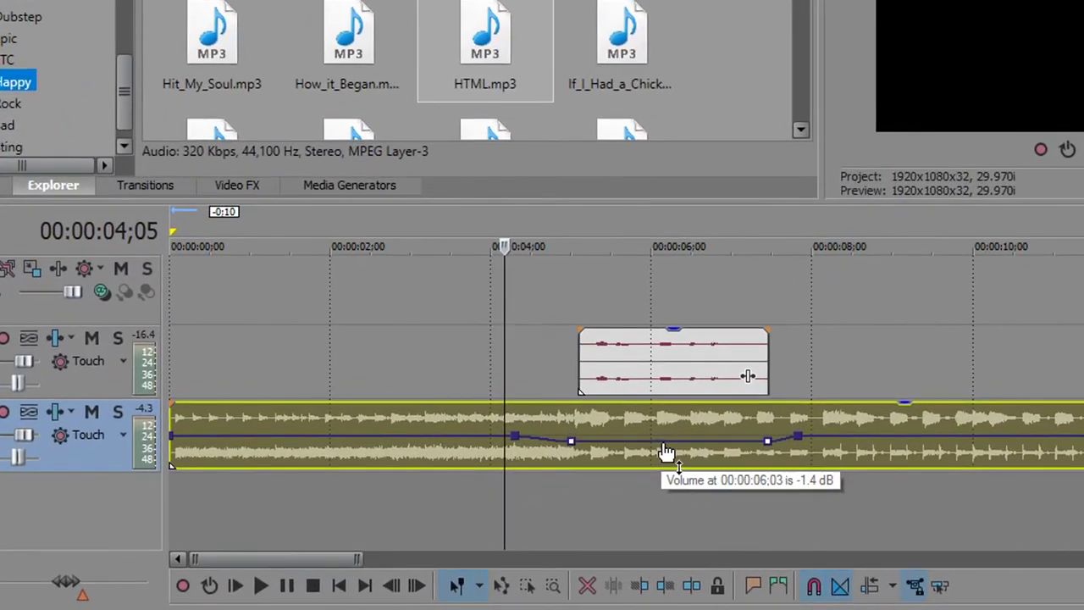
pyautogui.moveTo(667, 451); pyautogui.dragTo(672, 471)
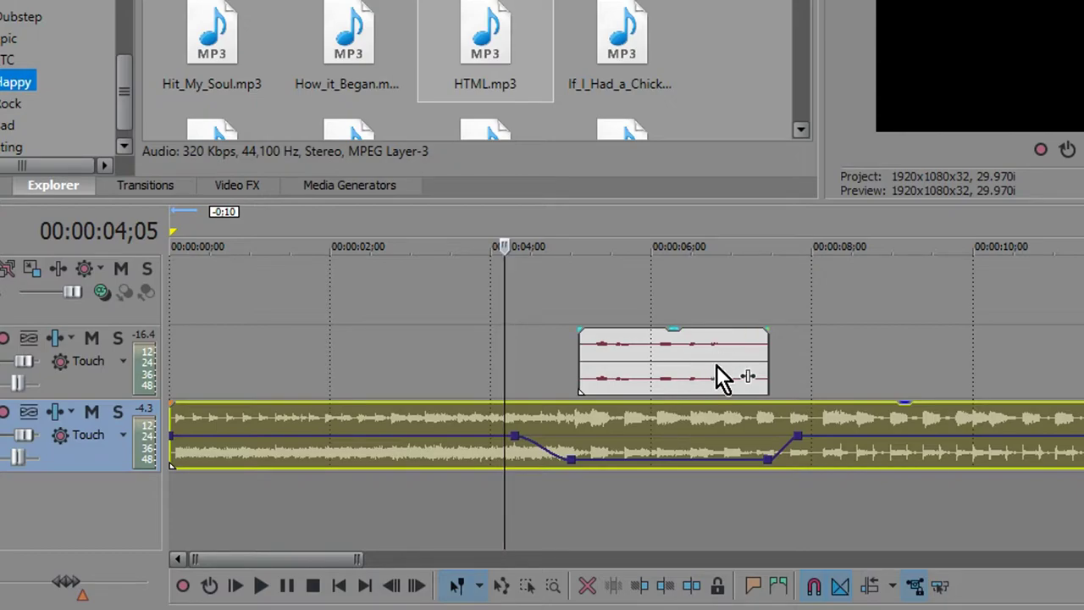
pyautogui.moveTo(766, 464); pyautogui.dragTo(721, 471)
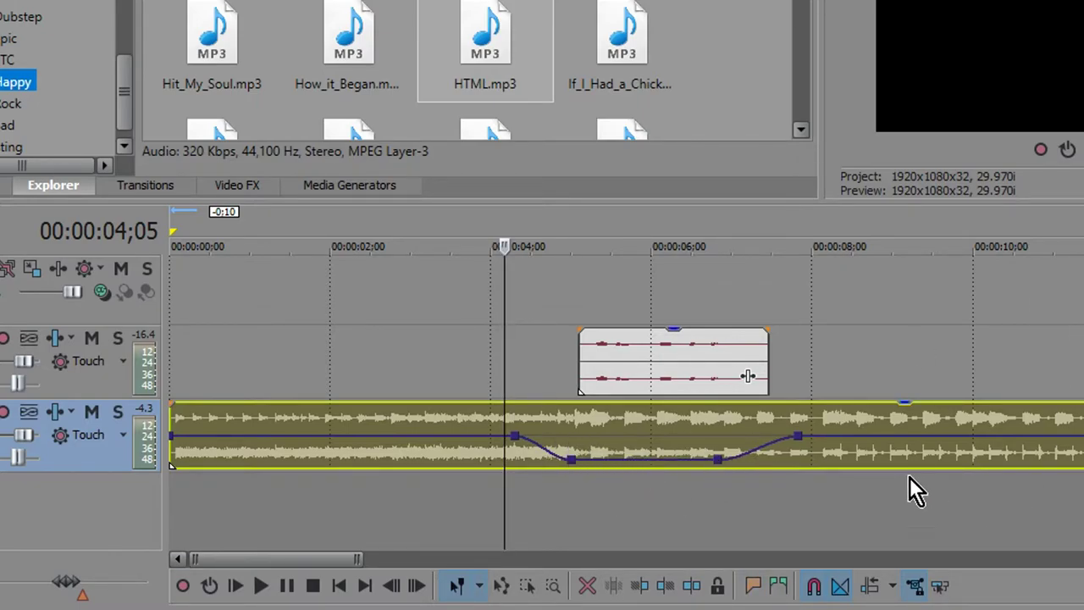
pyautogui.moveTo(798, 436); pyautogui.dragTo(776, 448)
# - Set the outer envelope points, after the rise and before the dip, to 0.0 dB
pyautogui.rightClick(769, 441)
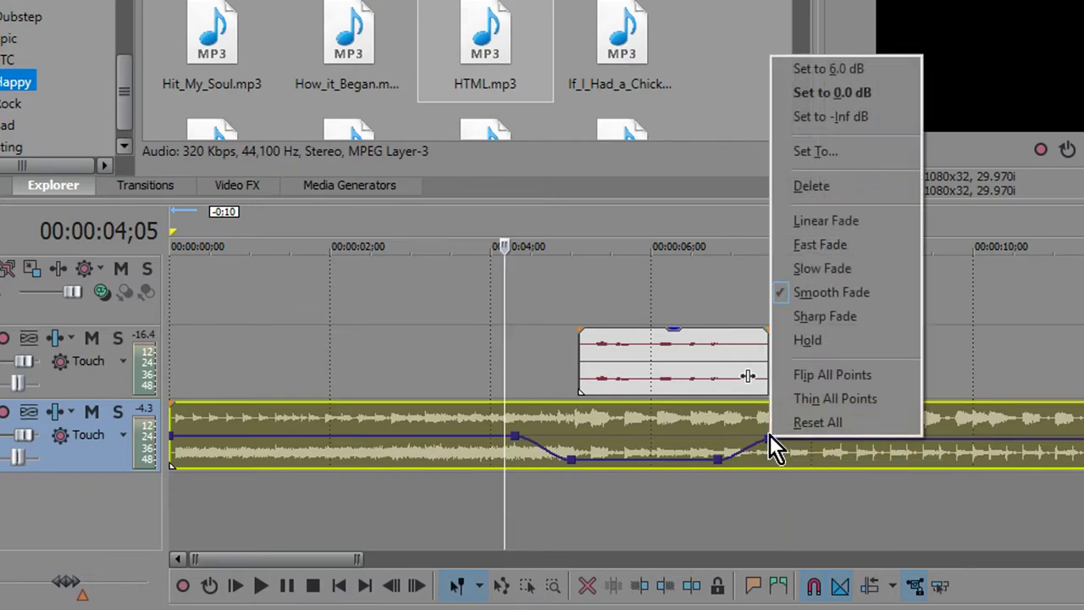
pyautogui.click(887, 98)
pyautogui.rightClick(514, 437)
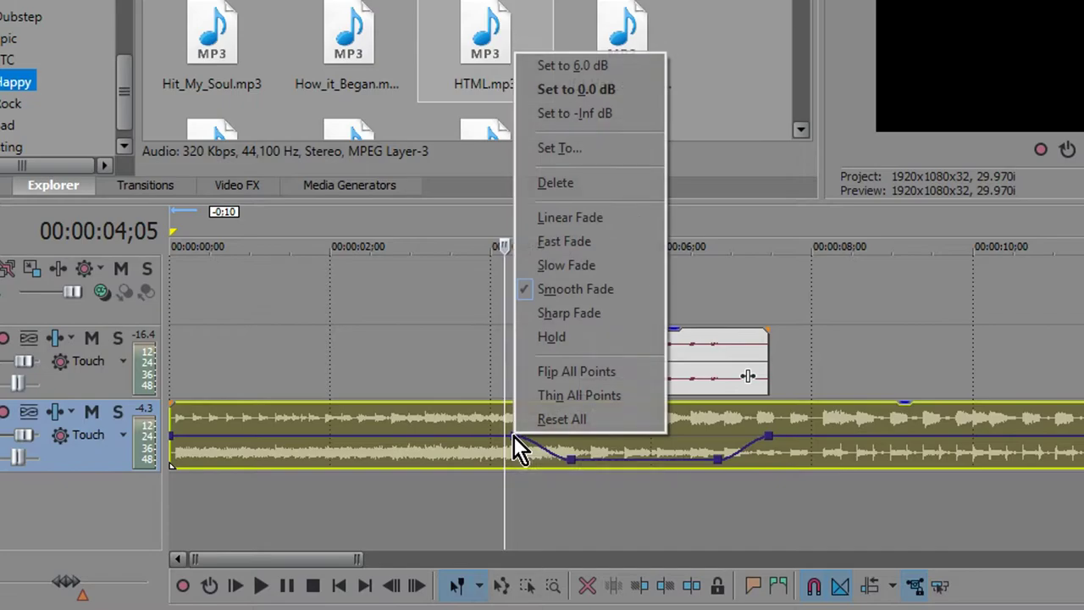
pyautogui.click(624, 97)
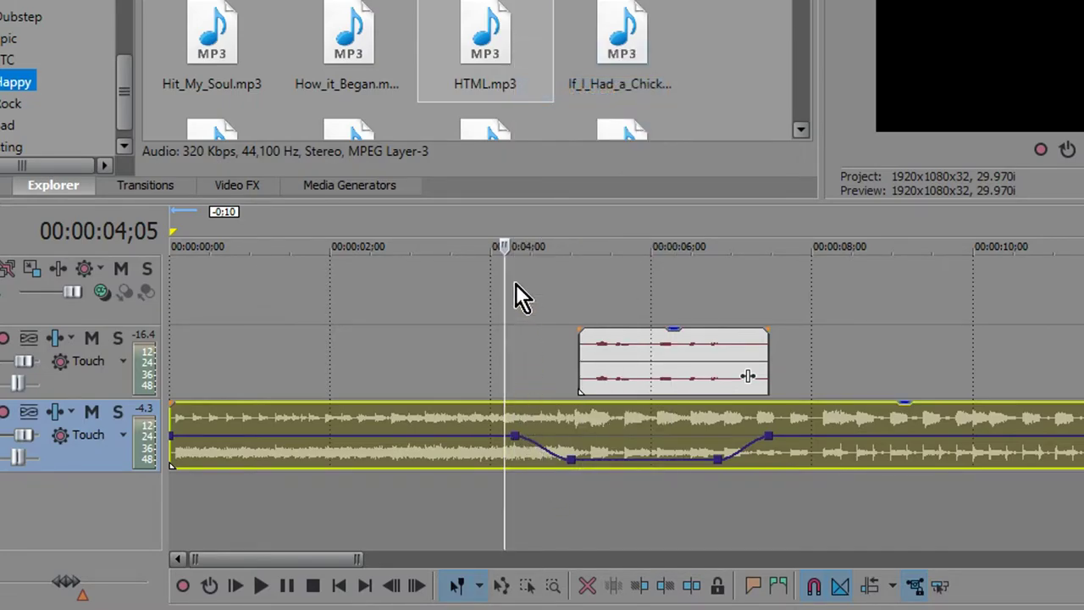
# - Shift the music's fade-down closer to the voice clip, with its upper point at 00:00:04;20, and play back from 00:00:02;13
pyautogui.moveTo(516, 438)
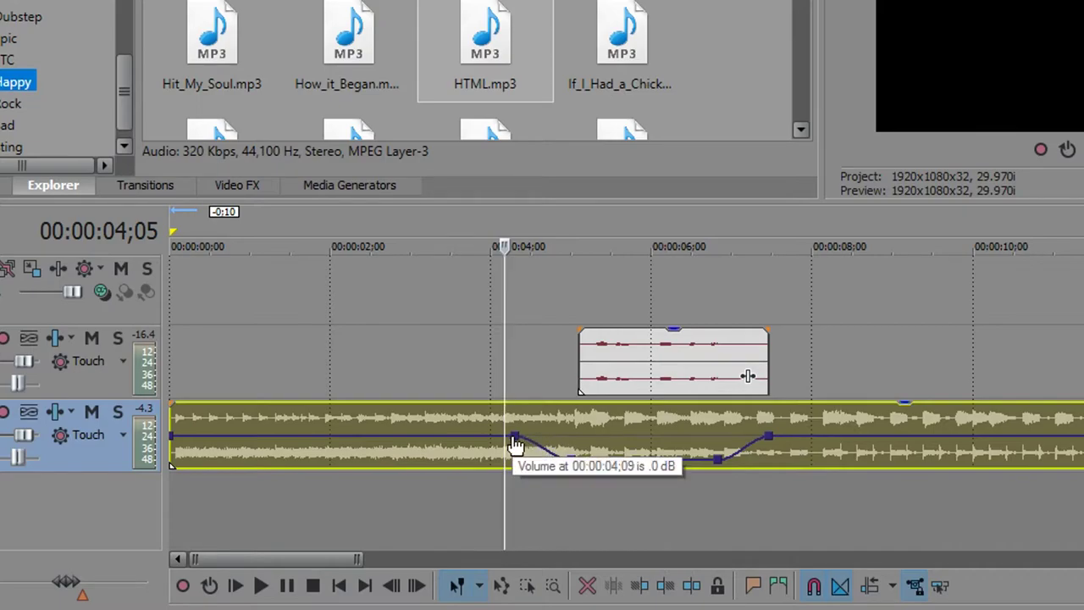
pyautogui.moveTo(516, 445); pyautogui.dragTo(544, 446)
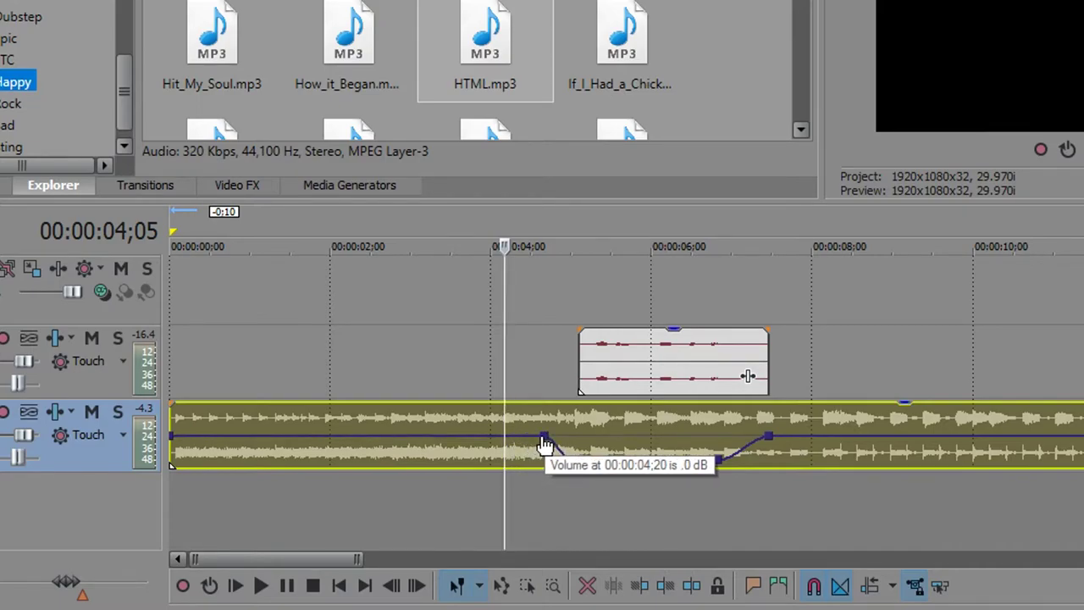
pyautogui.click(365, 428)
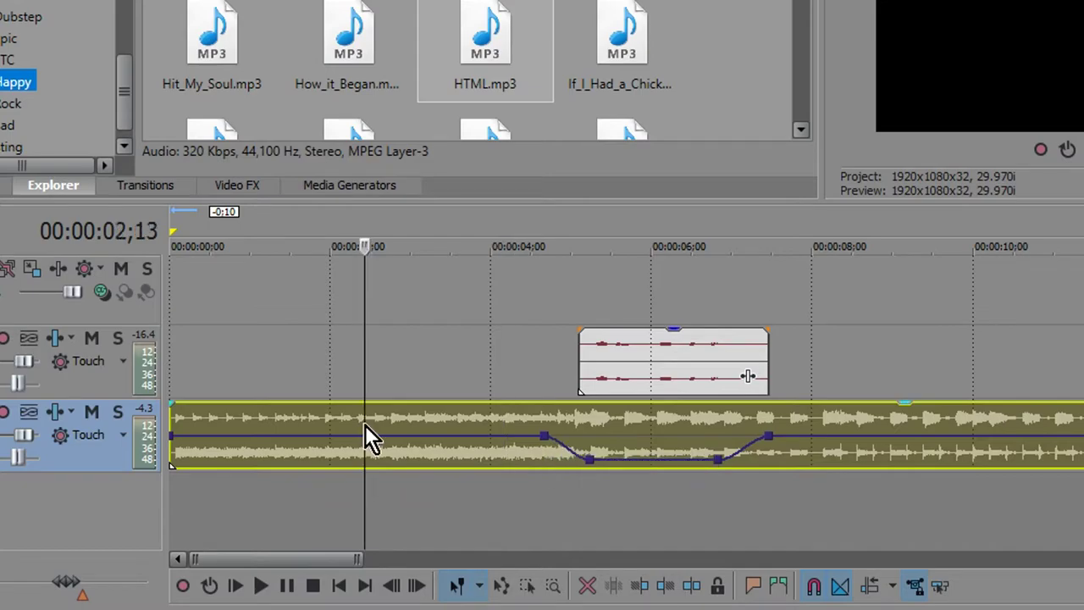
pyautogui.press('space')
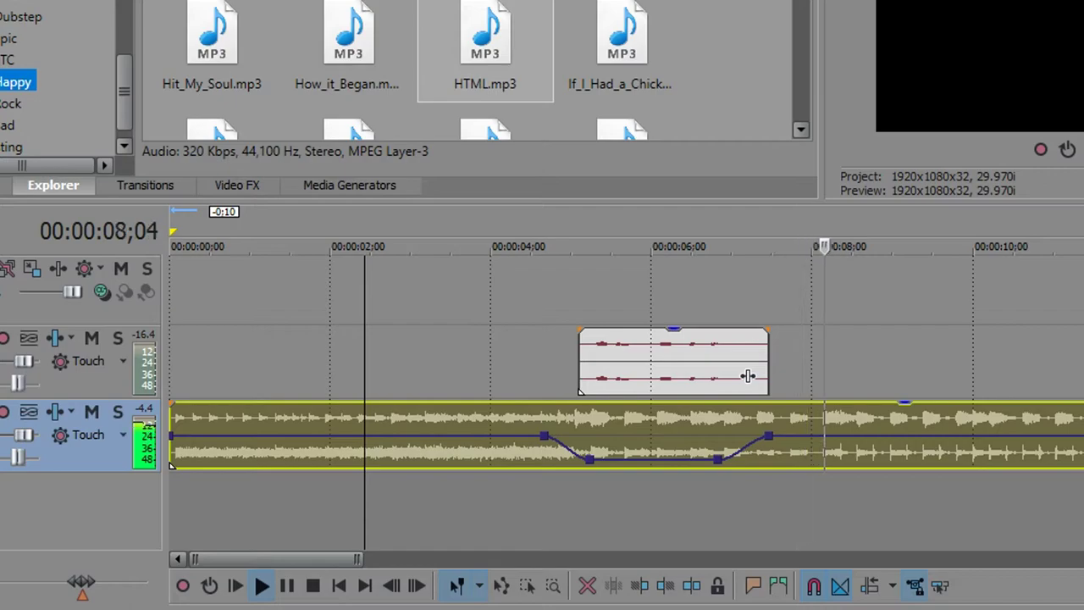
pyautogui.press('Return')
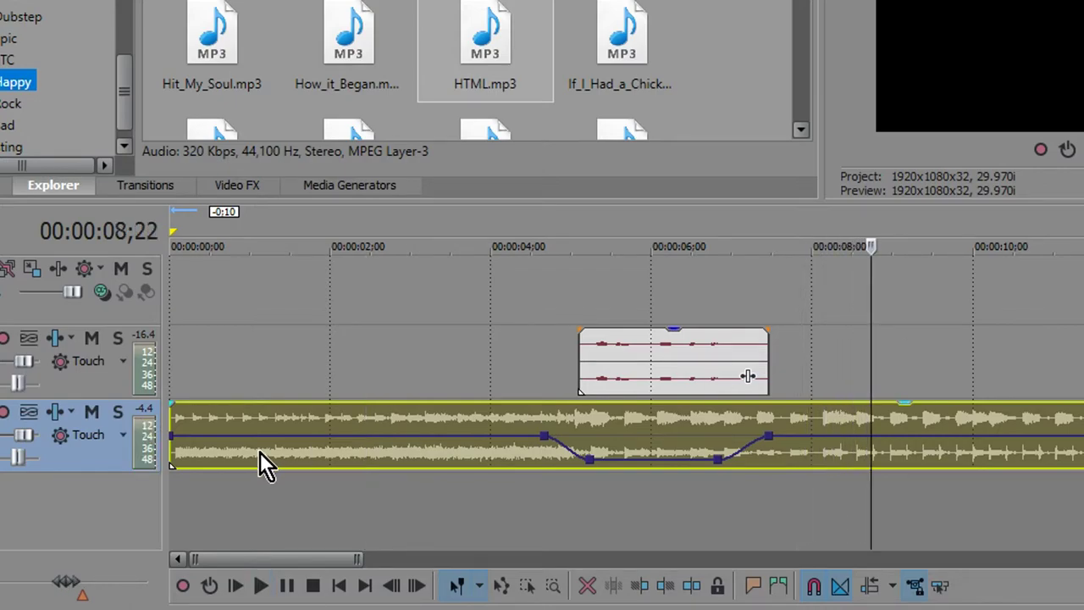
# - Mute the voice track and play the music's volume dip on its own from 00:00:02;06
pyautogui.click(92, 340)
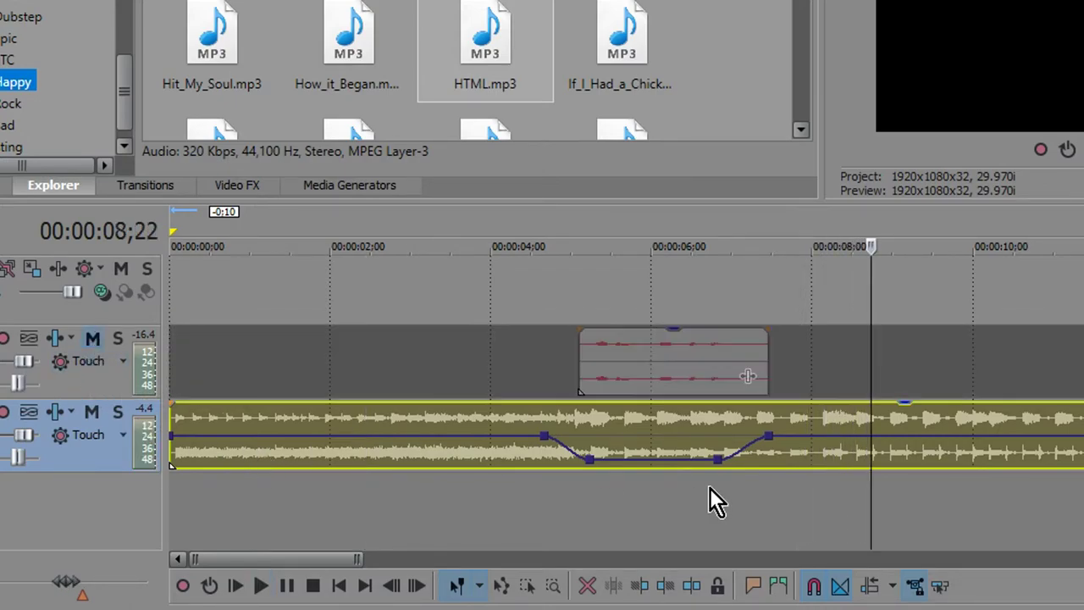
pyautogui.click(346, 427)
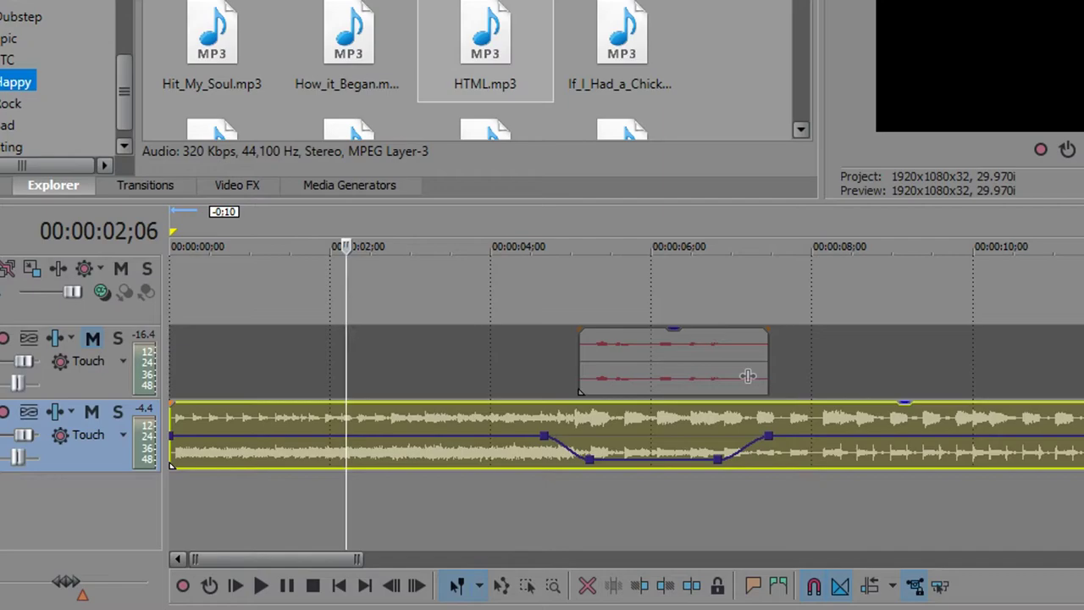
pyautogui.press('space')
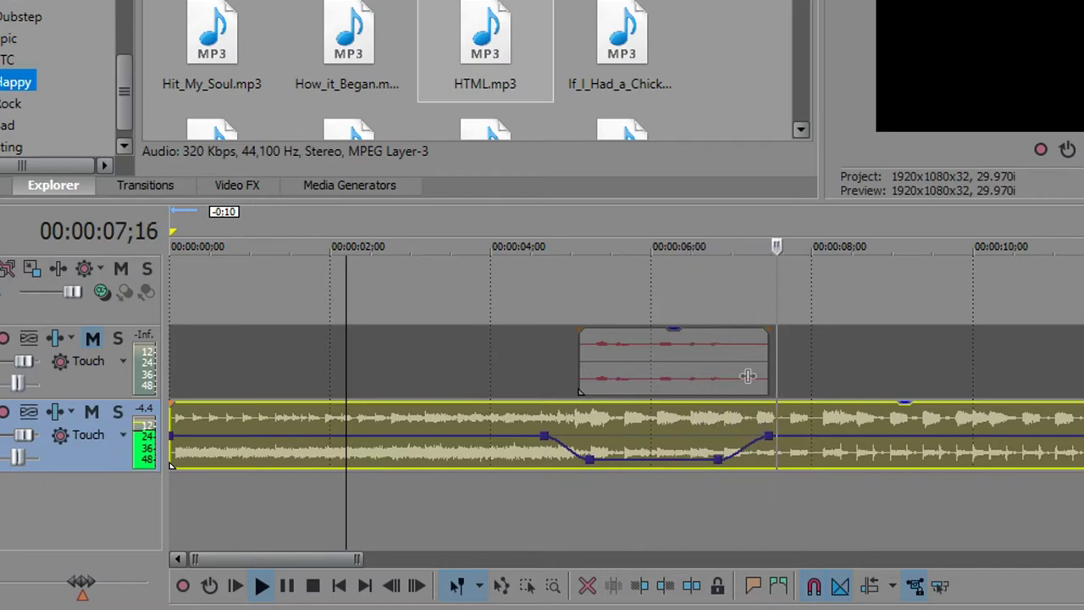
pyautogui.press('Return')
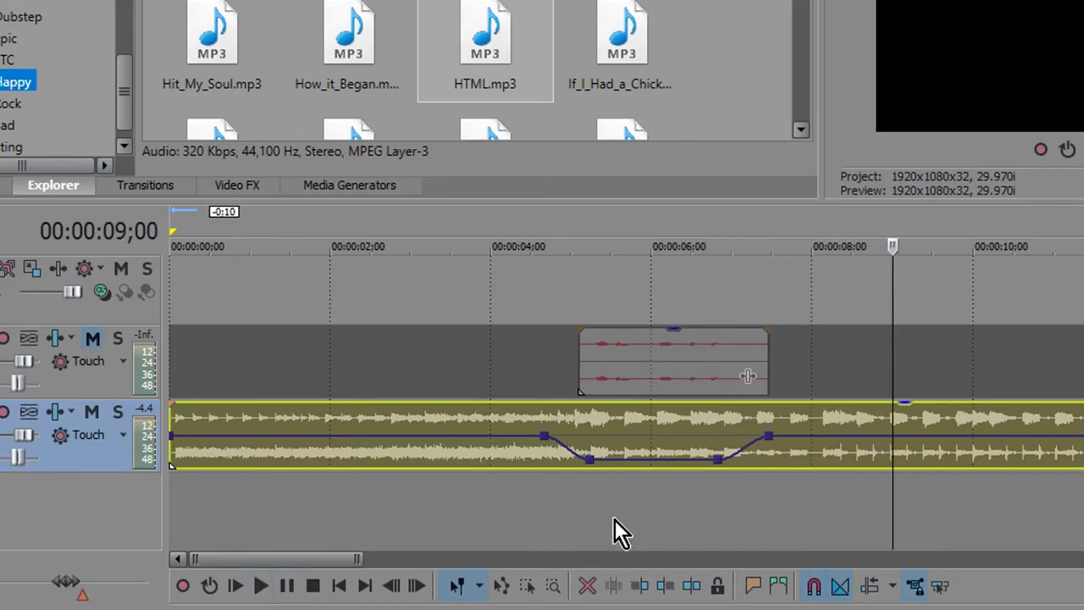
# - Lower the envelope segment beneath the voice clip slightly further and play back the music through the dip
pyautogui.moveTo(665, 473); pyautogui.dragTo(668, 479)
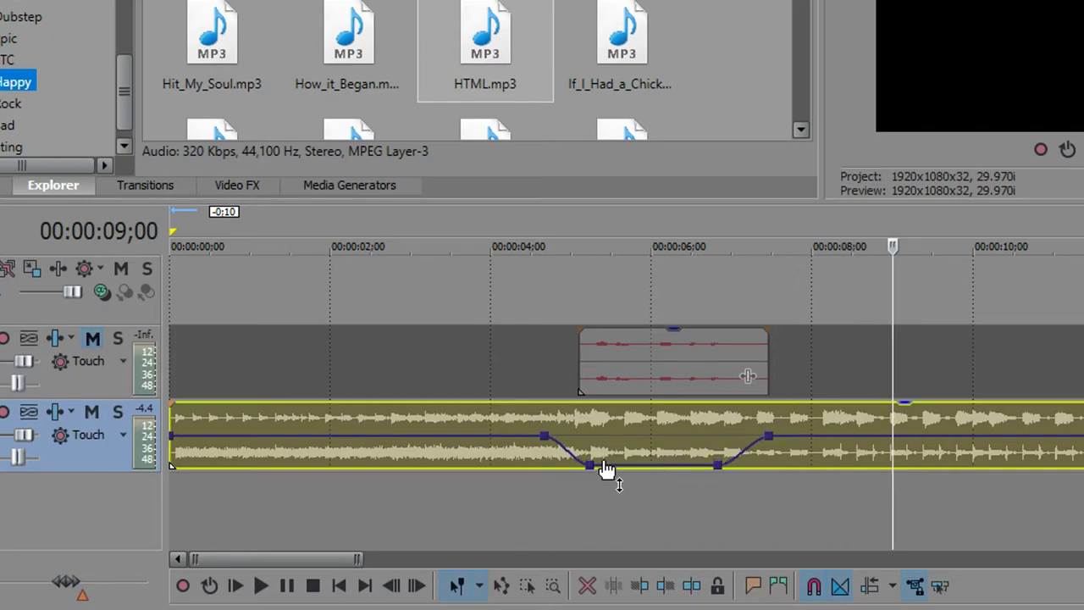
pyautogui.click(423, 434)
pyautogui.press('space')
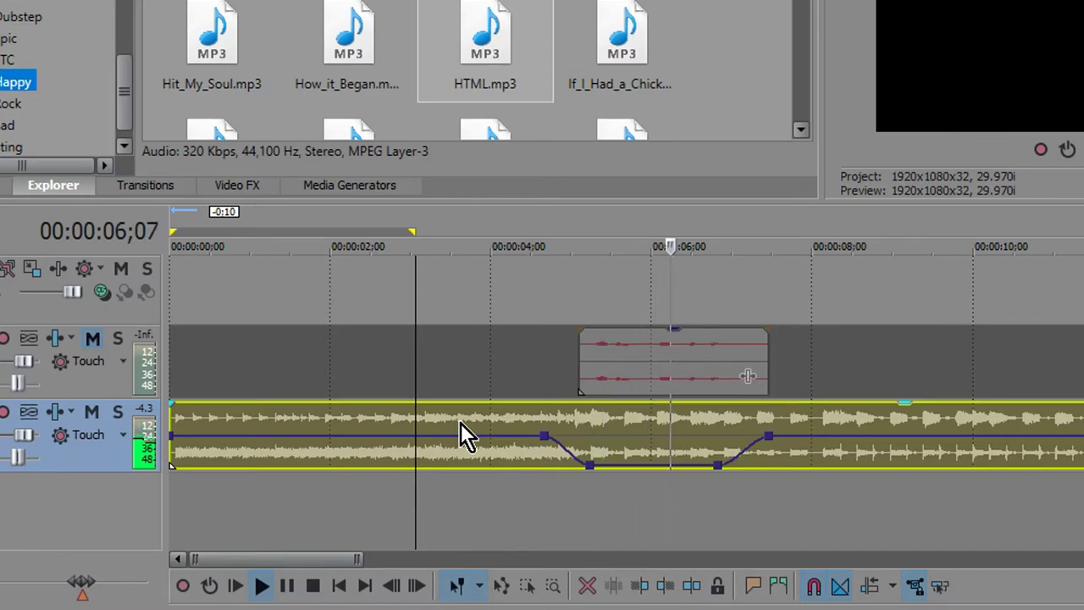
pyautogui.click(637, 416)
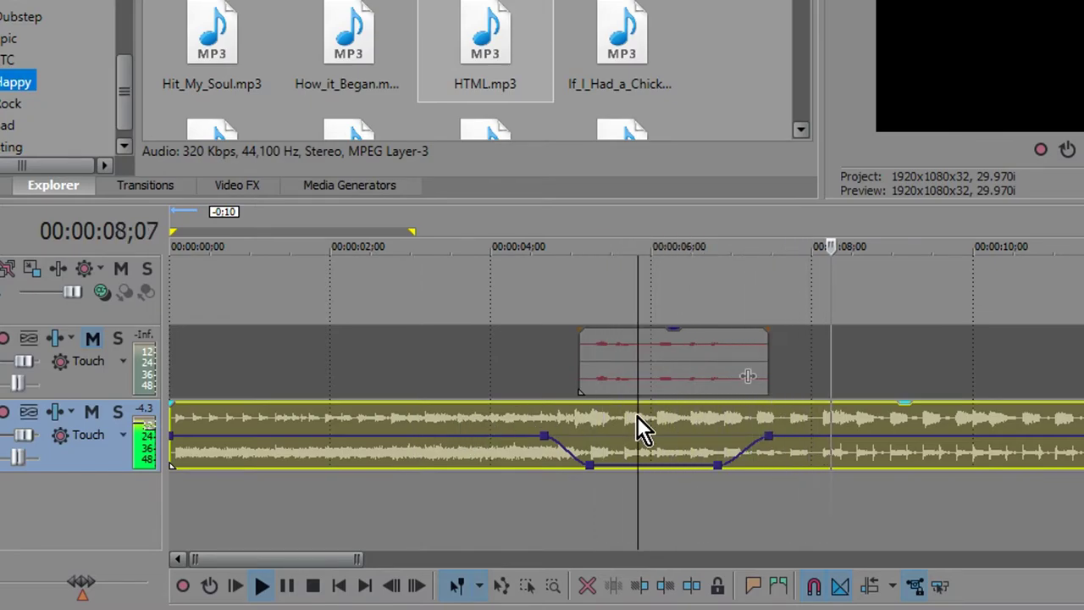
pyautogui.press('space')
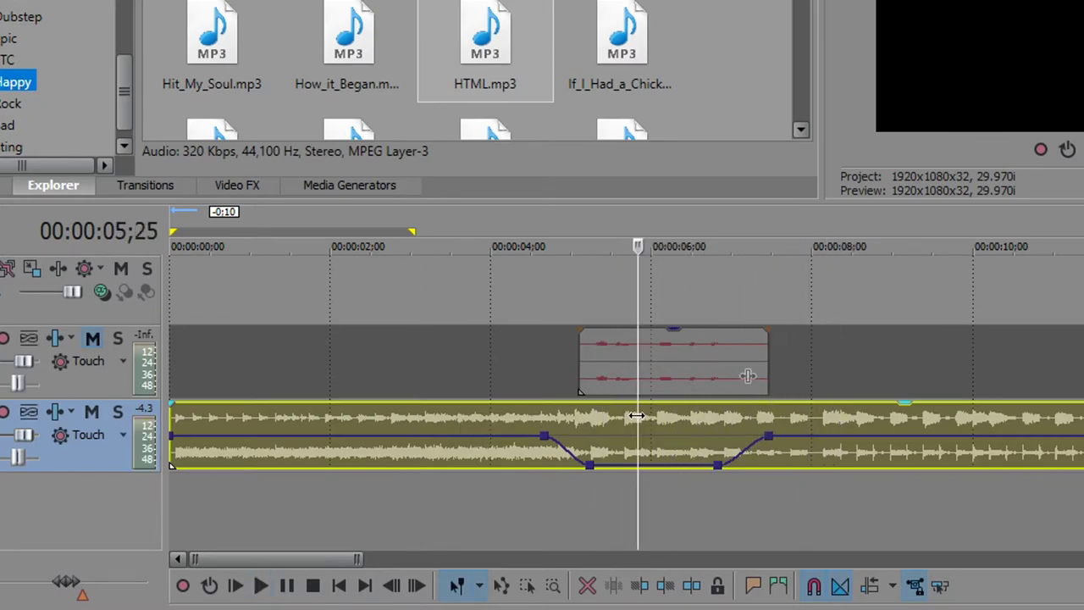
# - Remove the volume envelope from the music track
pyautogui.rightClick(83, 454)
pyautogui.moveTo(290, 229)
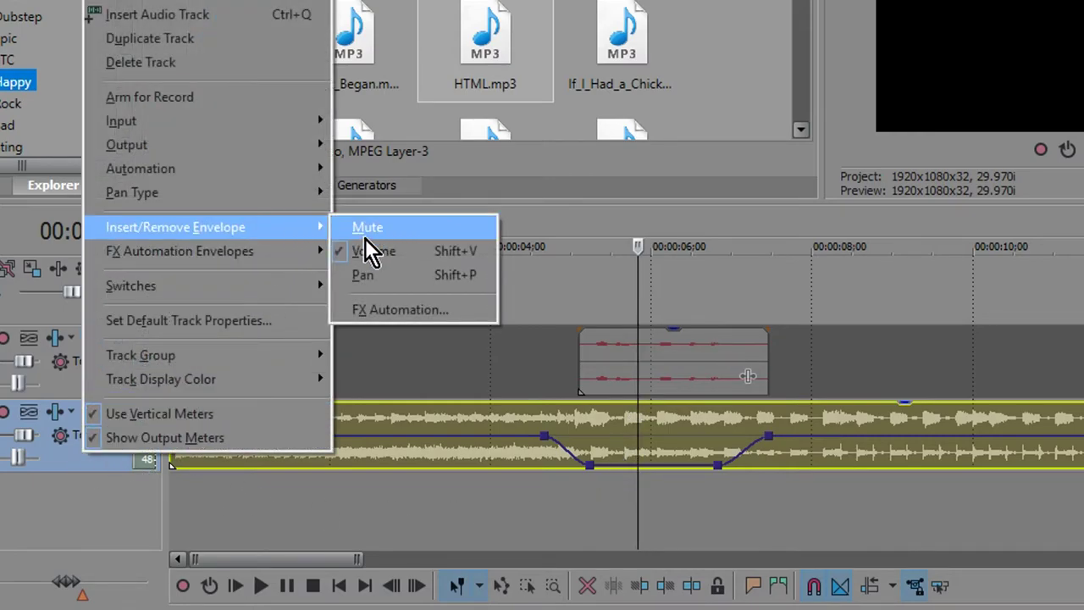
pyautogui.click(384, 247)
pyautogui.click(570, 425)
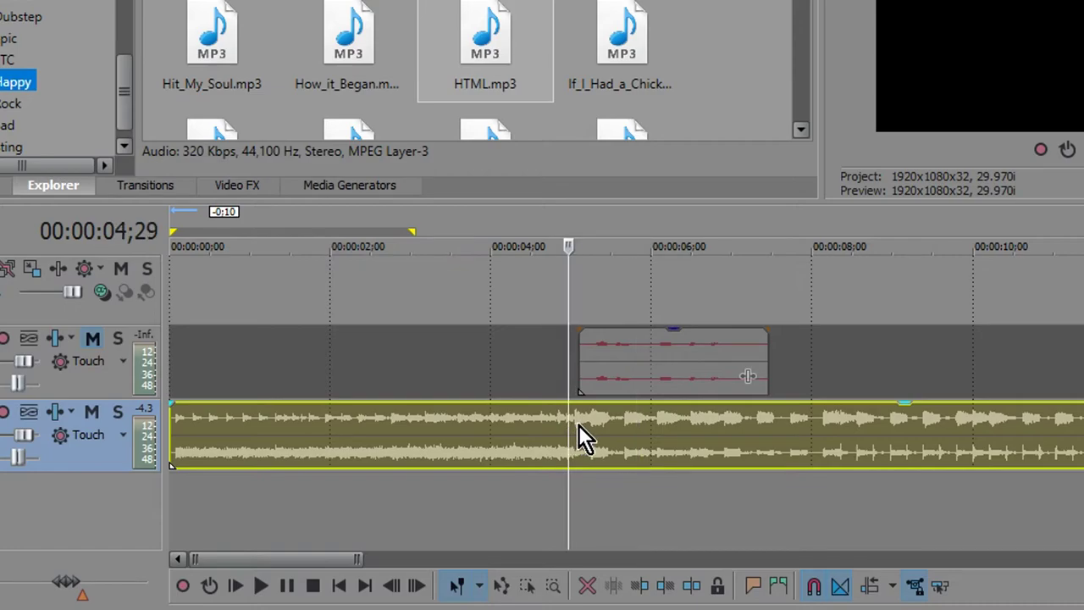
# - Split the music at the voice clip's start and end, and lower the middle piece's gain to -16.6 dB
pyautogui.click(578, 424)
pyautogui.press('s')
pyautogui.click(769, 432)
pyautogui.press('s')
pyautogui.moveTo(656, 405); pyautogui.dragTo(659, 462)
# - Play the music from just before the first split to hear the change into the quieter middle piece
pyautogui.click(501, 419)
pyautogui.press('space')
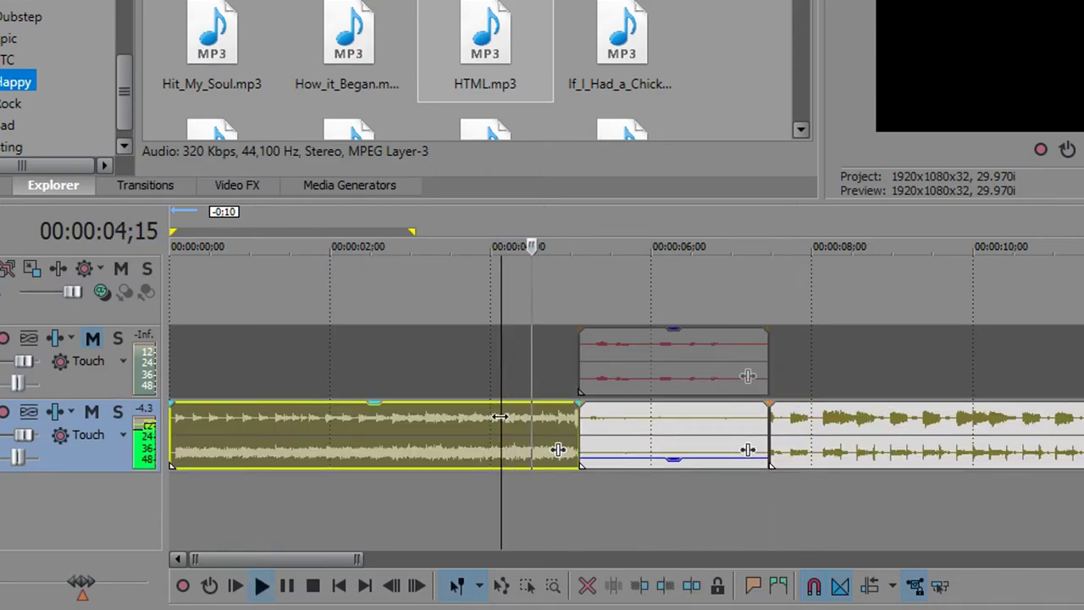
pyautogui.click(620, 432)
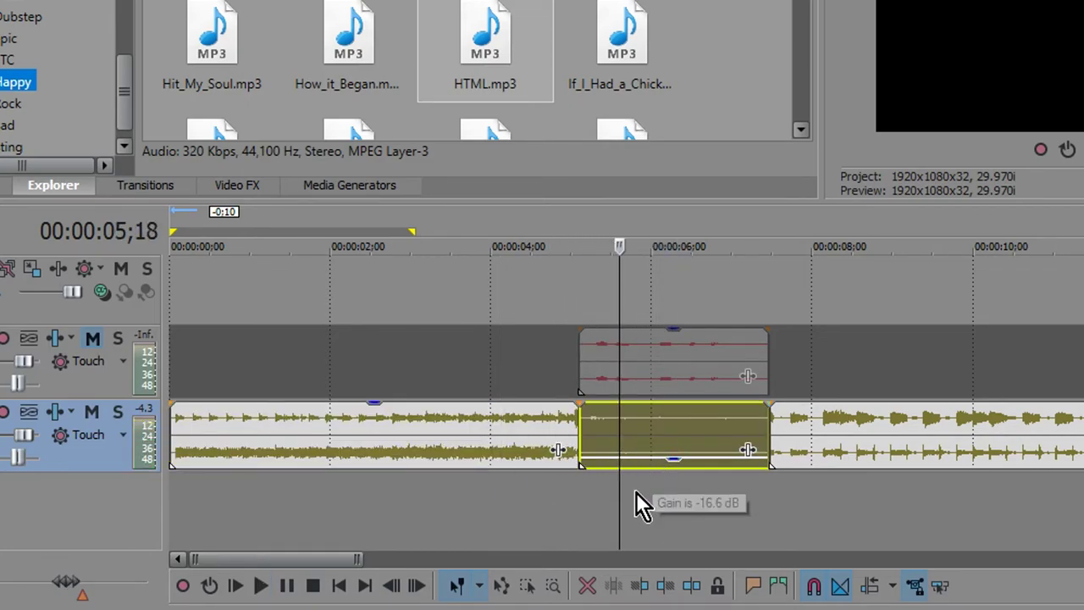
# - Undo the middle piece's gain change, the music splits and the volume envelope's removal
pyautogui.hotkey('ctrl', 'z')
pyautogui.hotkey('ctrl', 'z')
pyautogui.hotkey('ctrl', 'z')
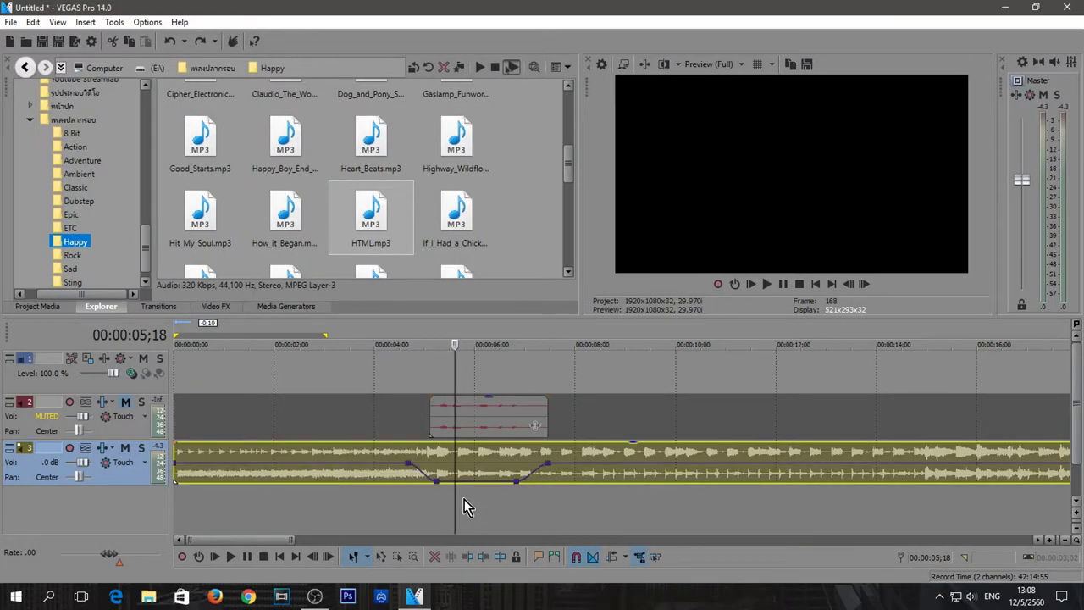
pyautogui.click(383, 462)
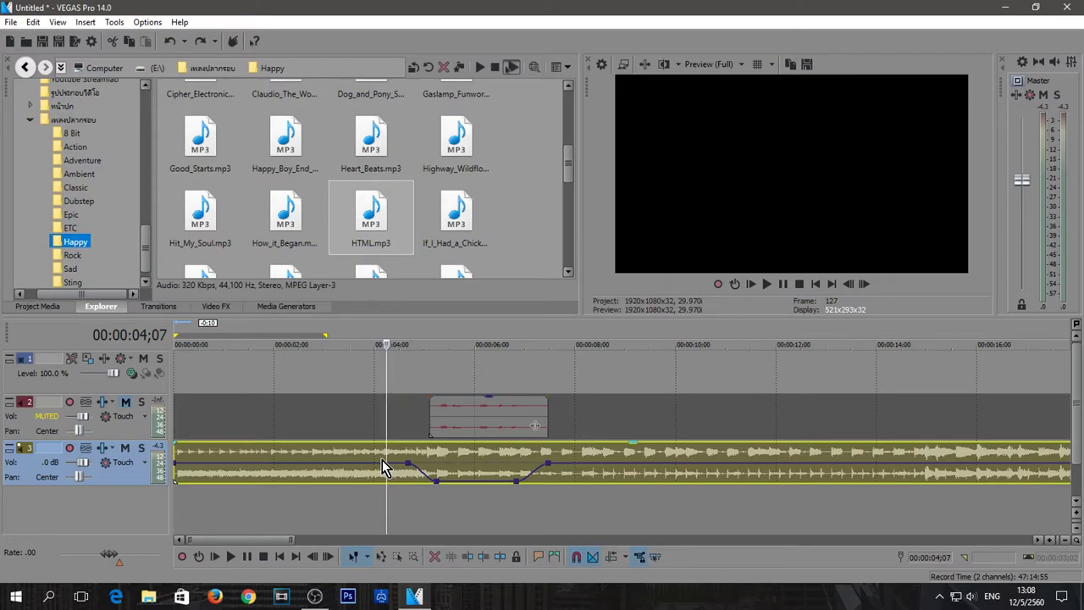
pyautogui.rightClick(128, 474)
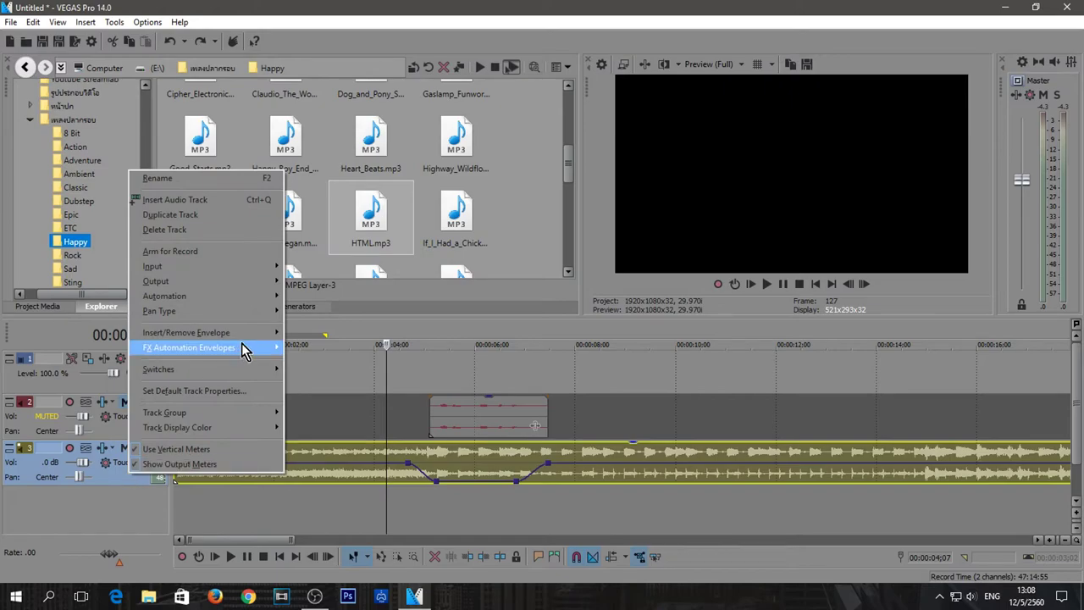
pyautogui.moveTo(250, 334)
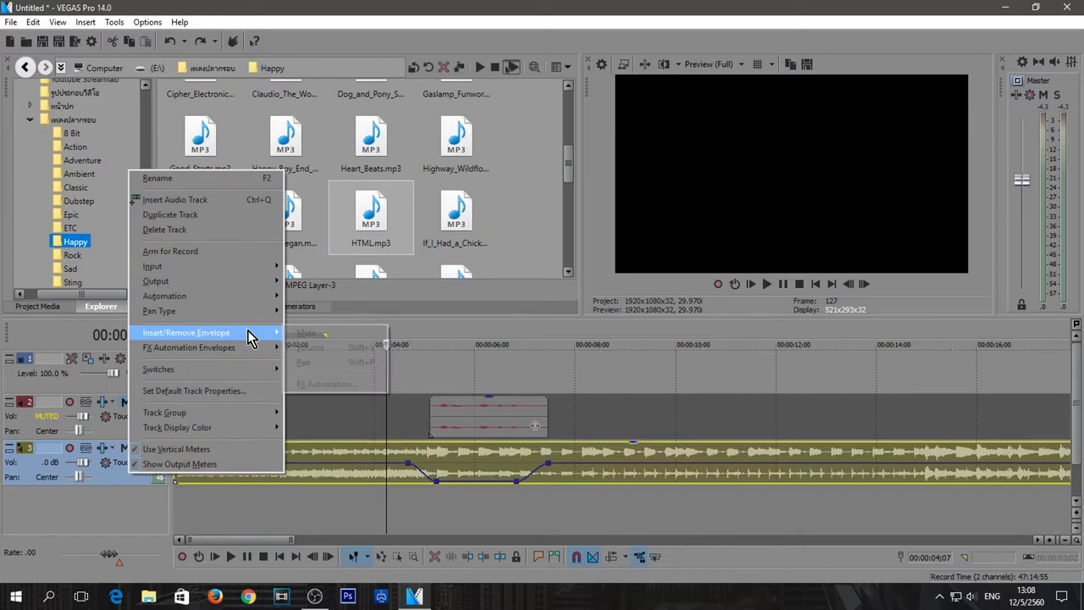
pyautogui.click(393, 452)
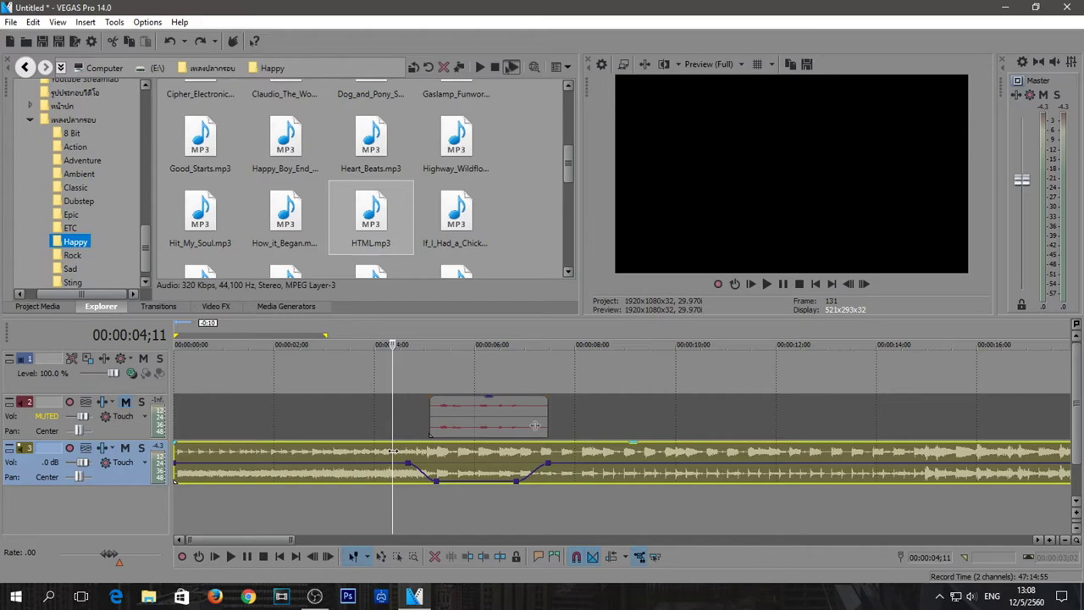
pyautogui.click(381, 453)
pyautogui.click(395, 453)
pyautogui.click(352, 455)
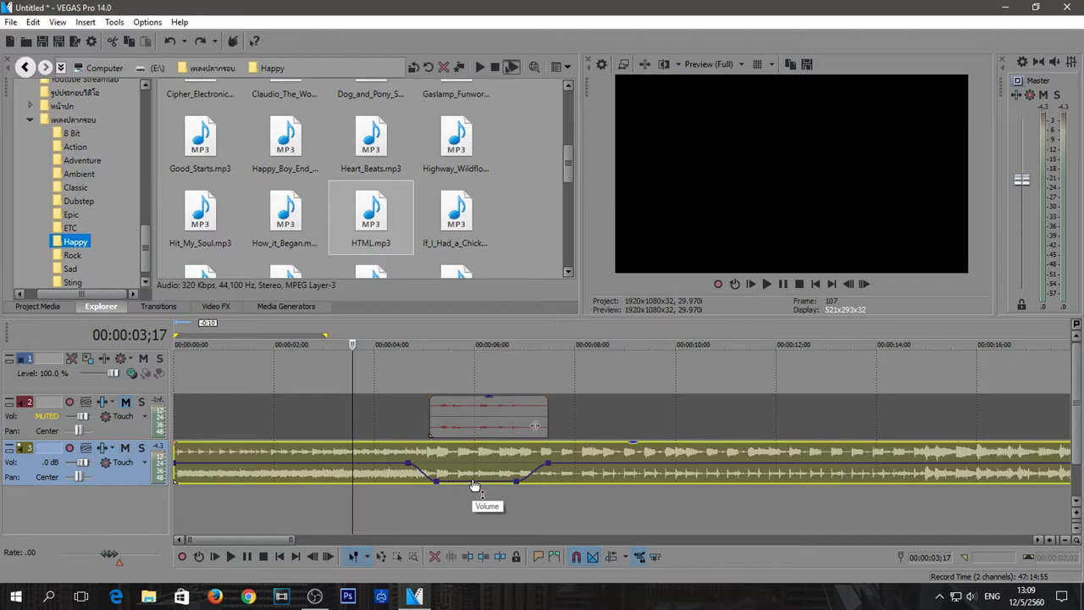
pyautogui.click(376, 455)
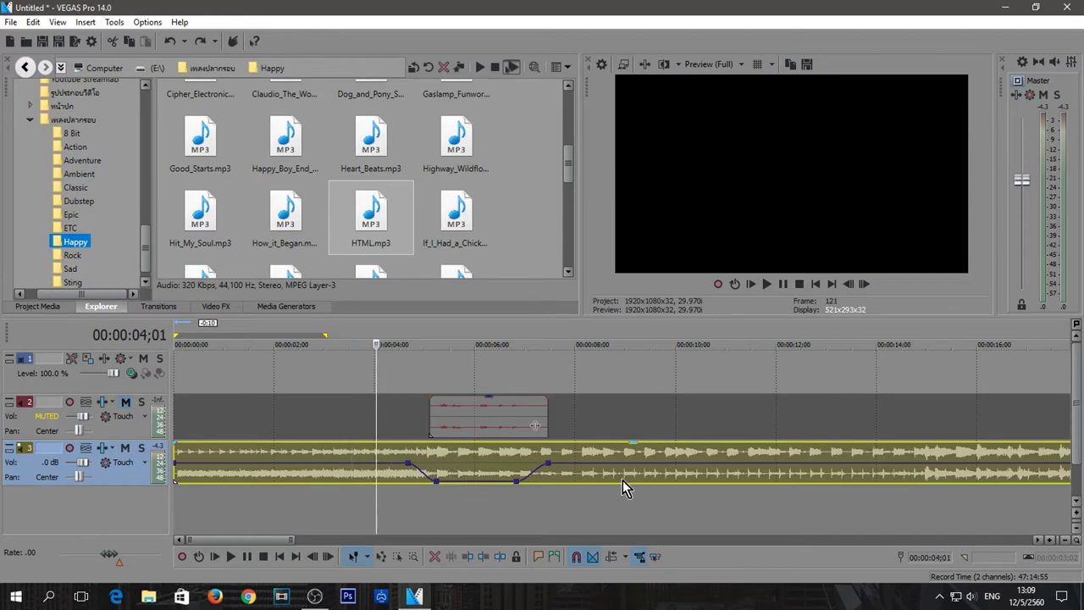
pyautogui.click(605, 455)
pyautogui.click(630, 452)
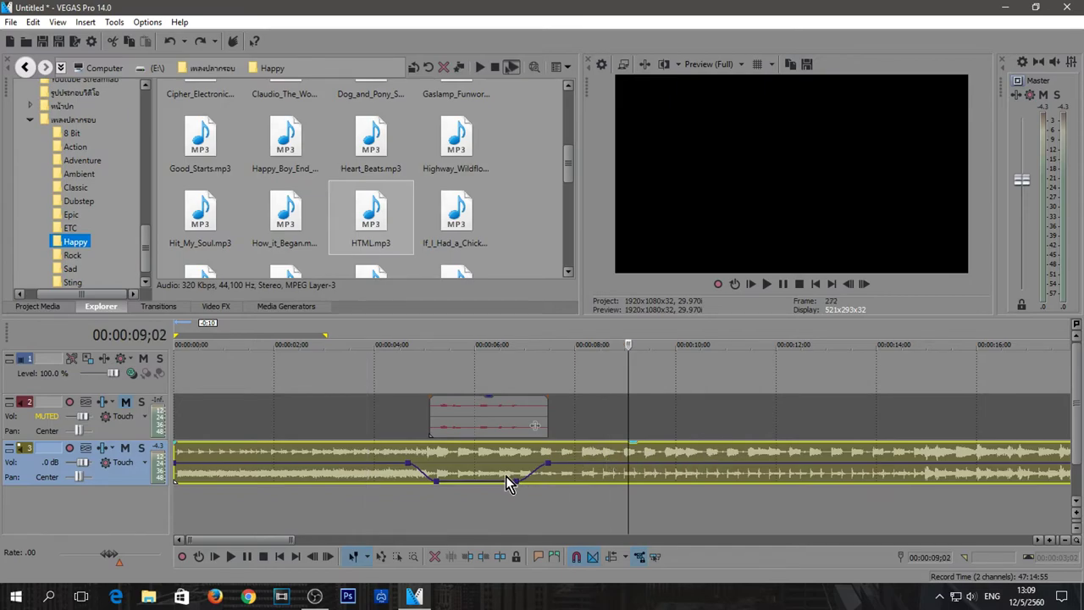
pyautogui.scroll(-6, 479, 483)
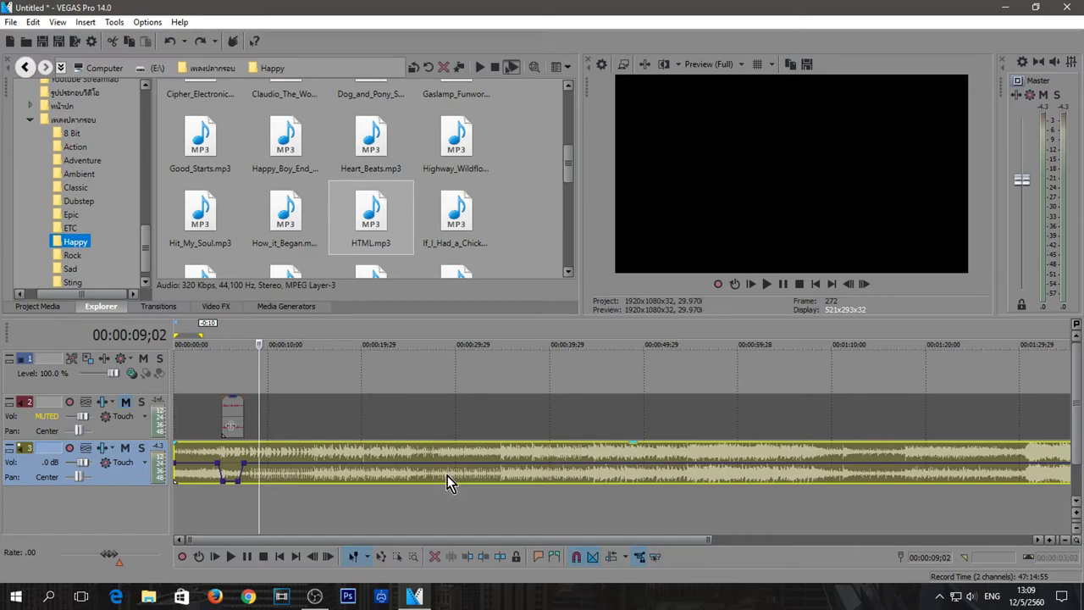
pyautogui.scroll(-2, 447, 475)
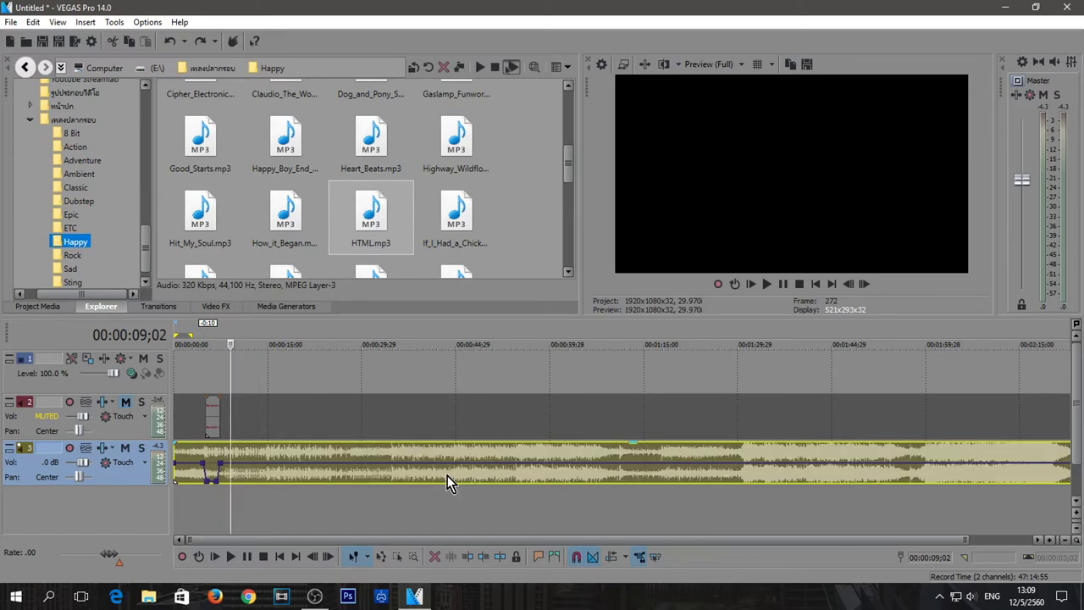
pyautogui.scroll(4, 448, 475)
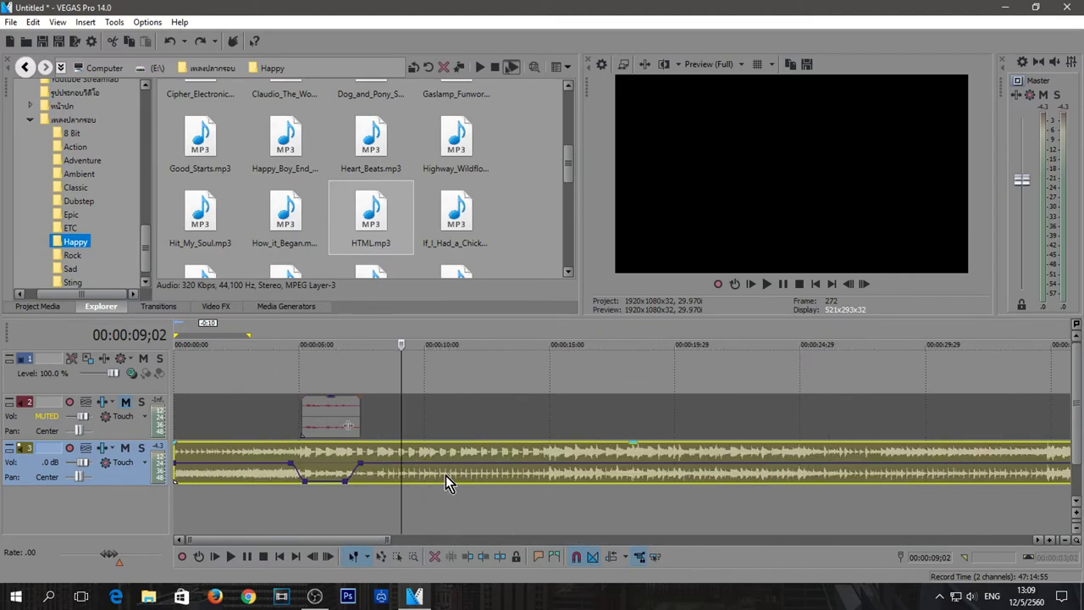
pyautogui.scroll(-1, 446, 475)
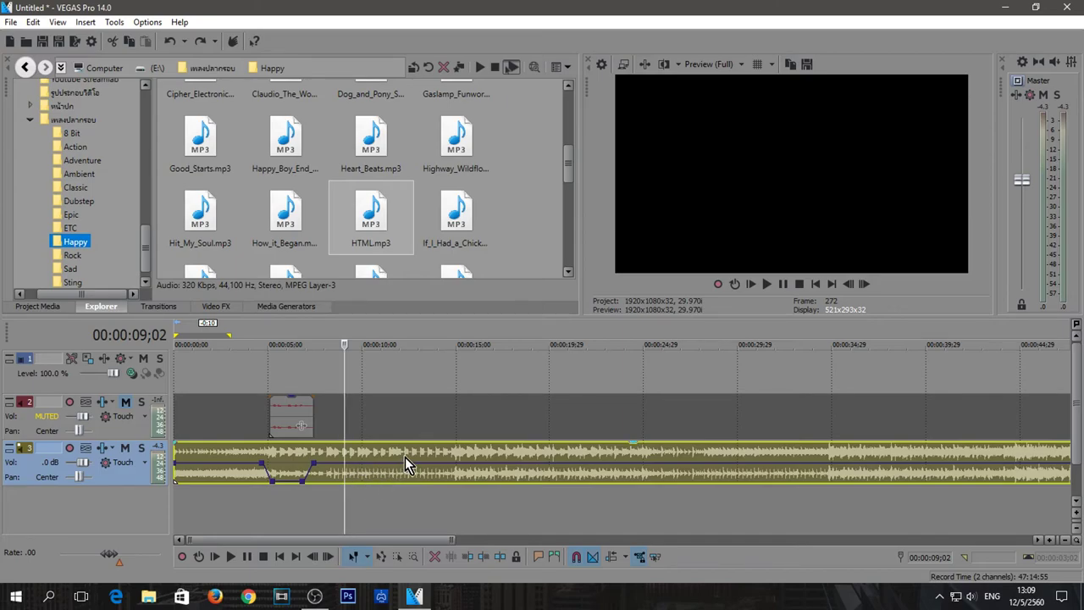
pyautogui.press('pagedown')
pyautogui.click(351, 456)
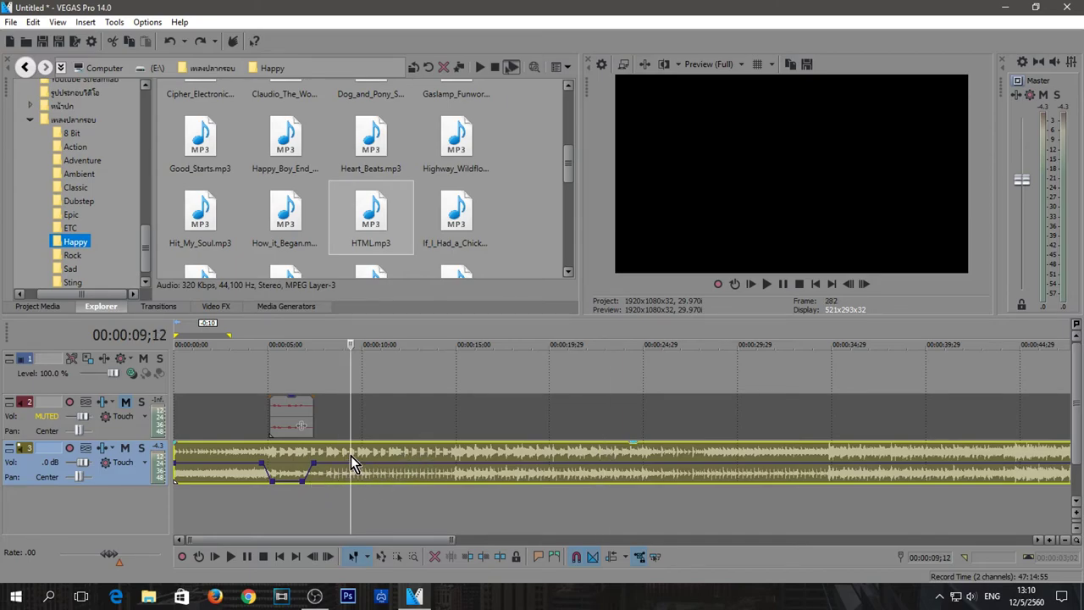
pyautogui.click(409, 448)
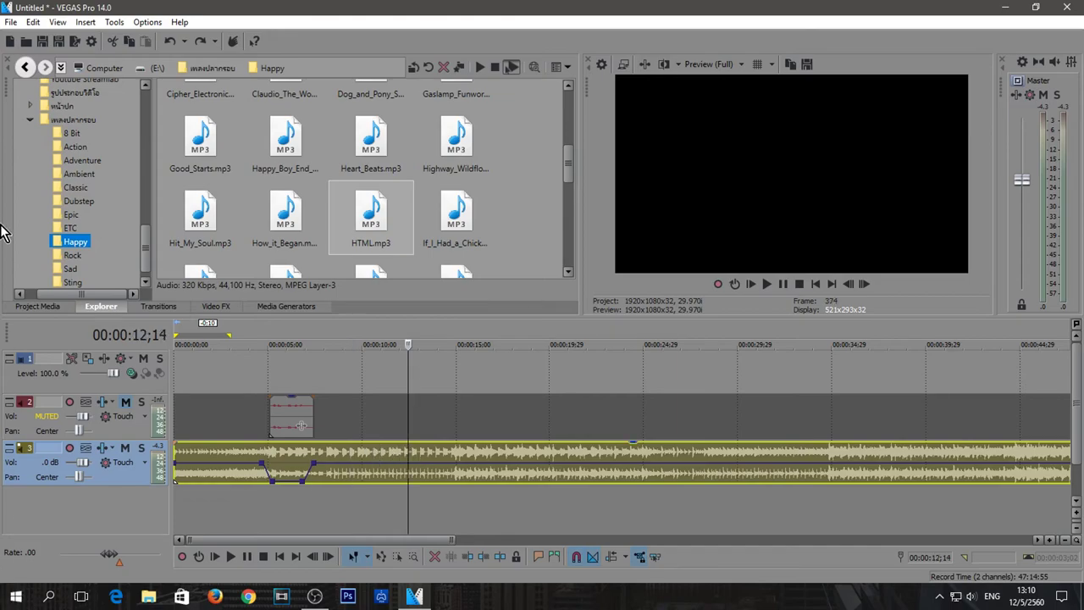
pyautogui.click(344, 457)
pyautogui.click(378, 449)
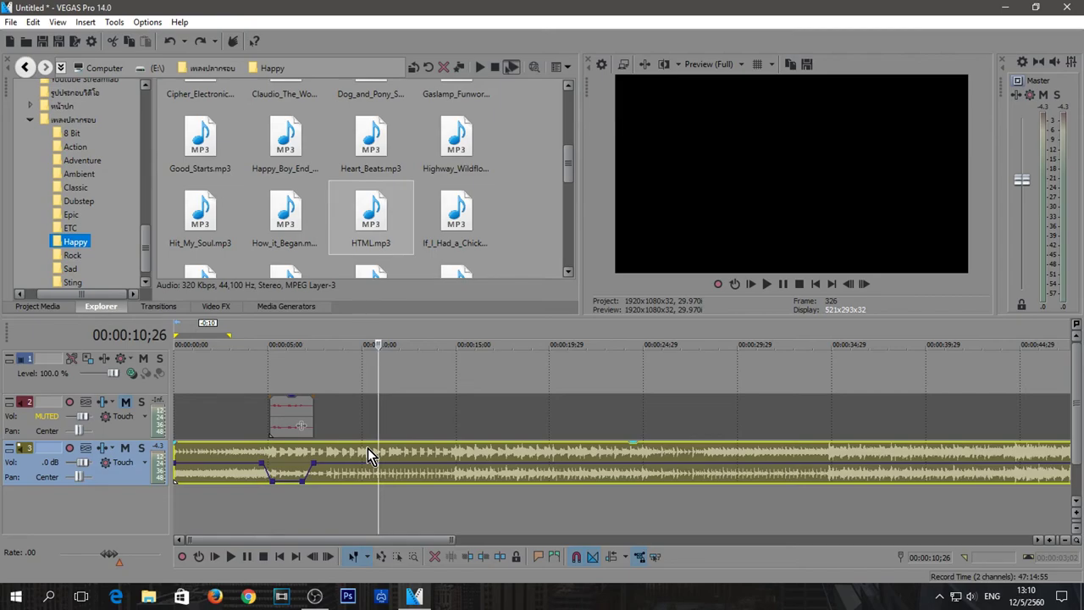
pyautogui.doubleClick(267, 478)
# - Close VEGAS Pro without saving the changes to the Untitled project
pyautogui.hotkey('alt', 'F4')
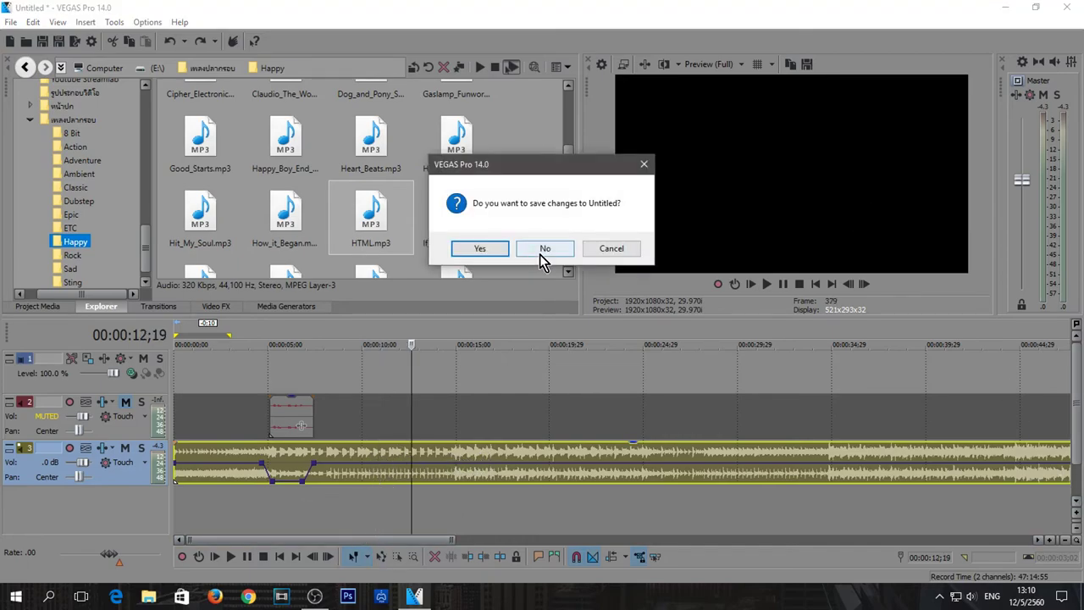
pyautogui.click(545, 252)
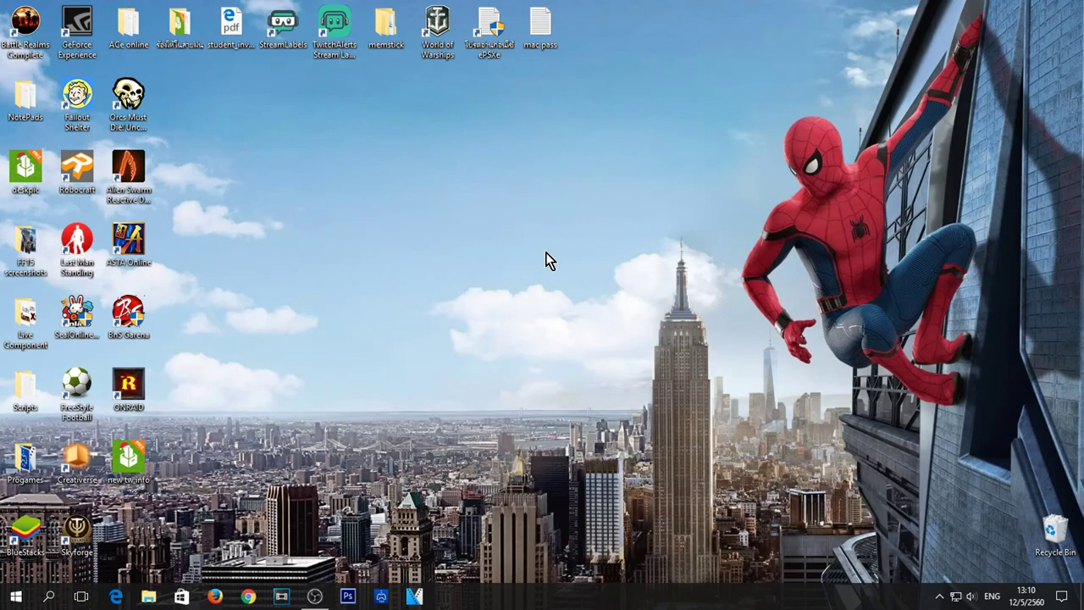